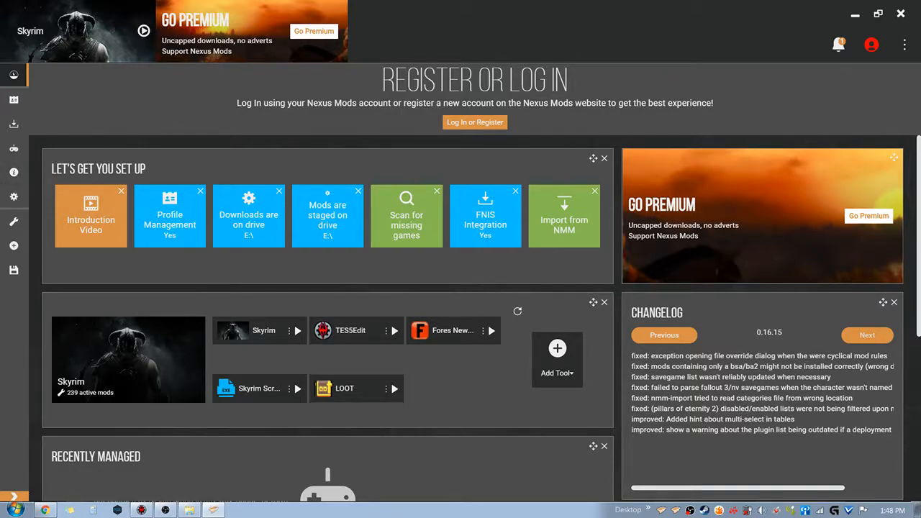
# Switch to Chrome and open the Install Vortex page in a new tab from the Complete Crafting Overhaul Remade page
pyautogui.click(44, 511)
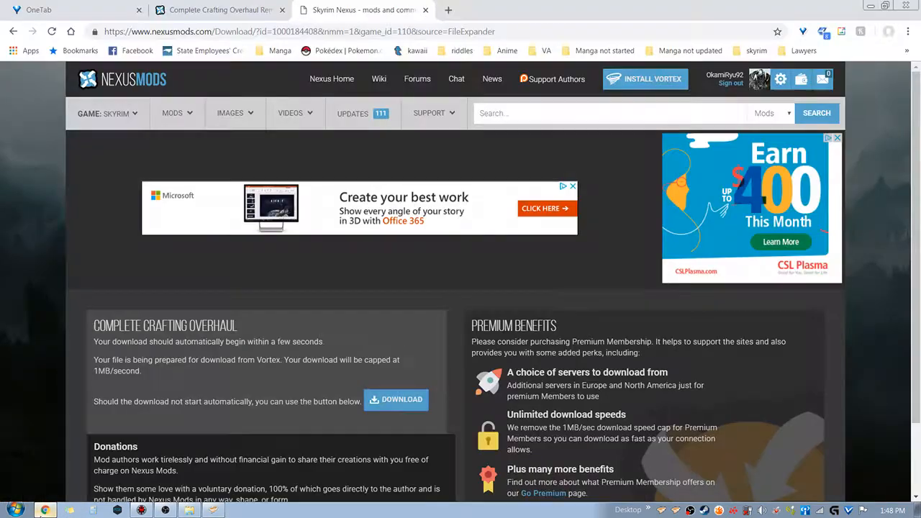
pyautogui.click(243, 10)
pyautogui.scroll(7, 523, 82)
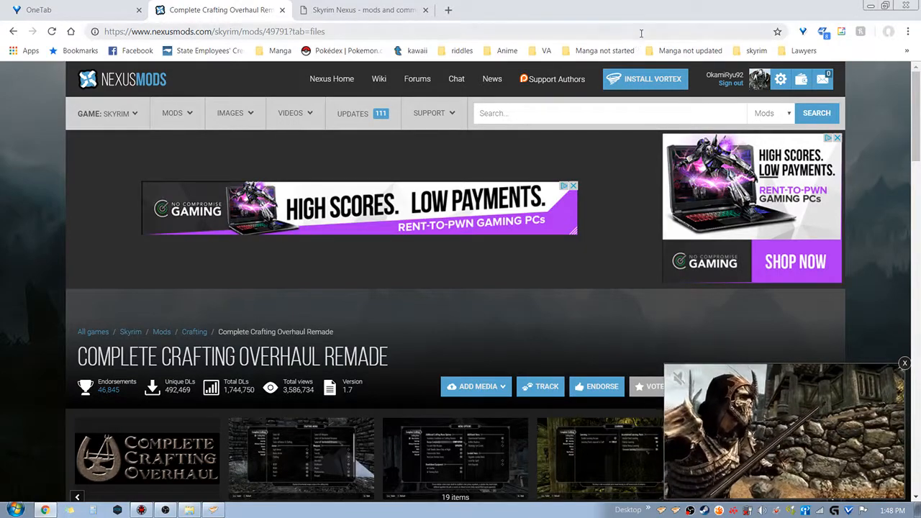
pyautogui.rightClick(661, 71)
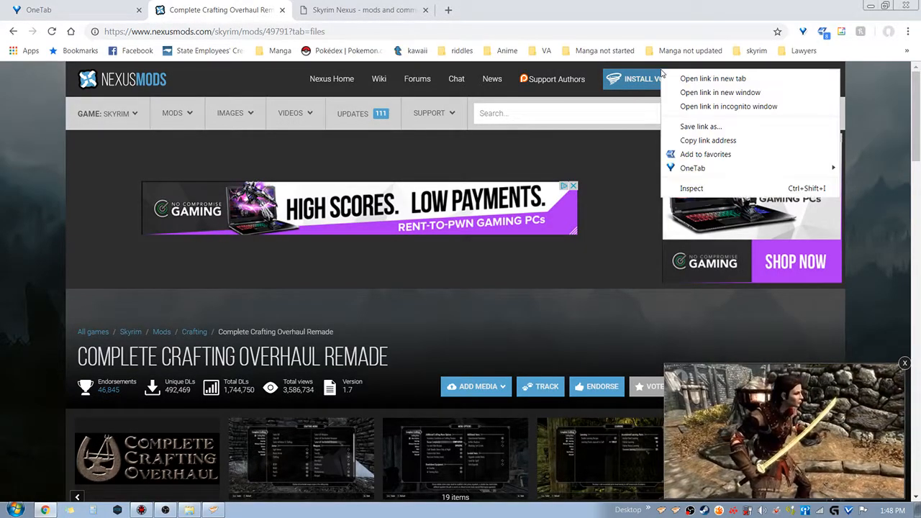
pyautogui.click(709, 78)
pyautogui.click(359, 10)
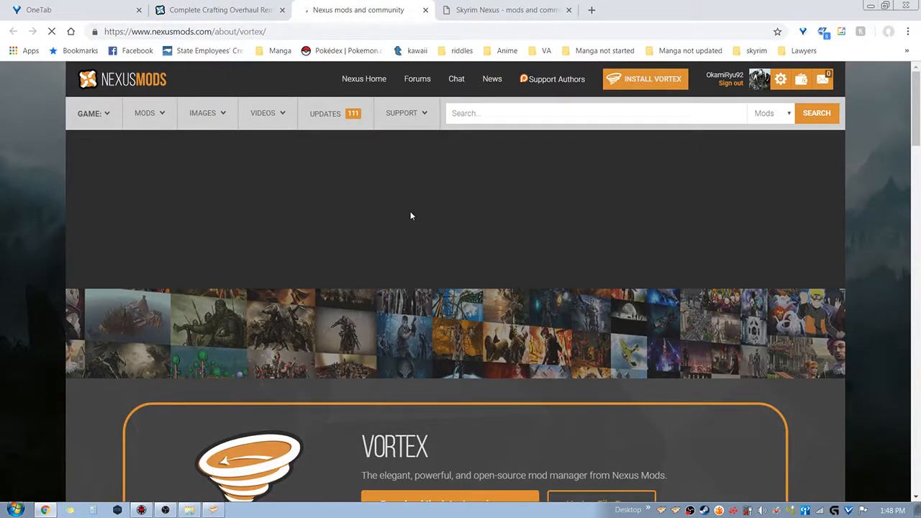
pyautogui.scroll(-7, 438, 252)
pyautogui.scroll(4, 437, 253)
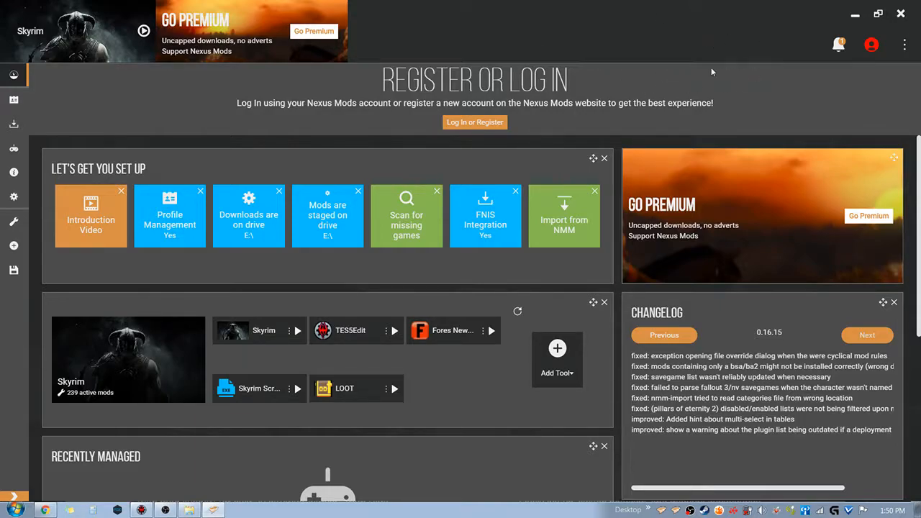
# Log in to Vortex with the Nexus Mods account by authorising it on the Nexus Mods website
pyautogui.click(480, 126)
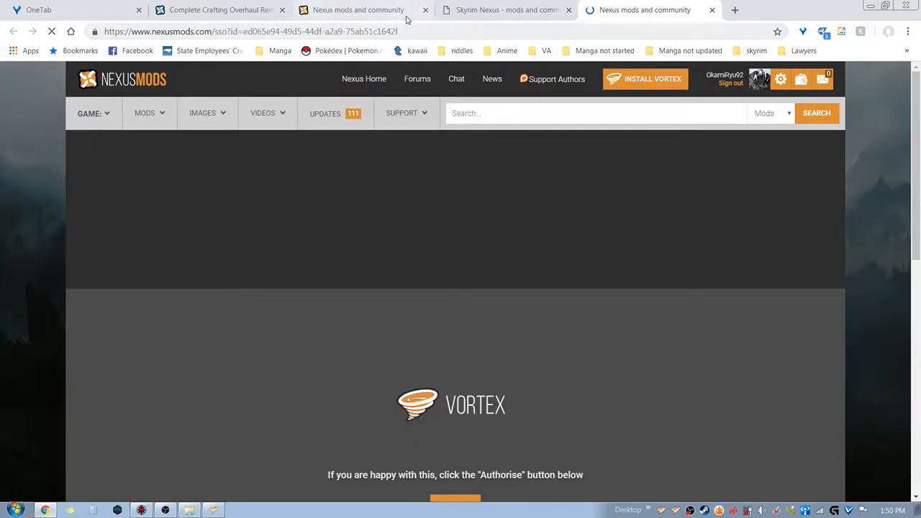
pyautogui.scroll(-3, 321, 173)
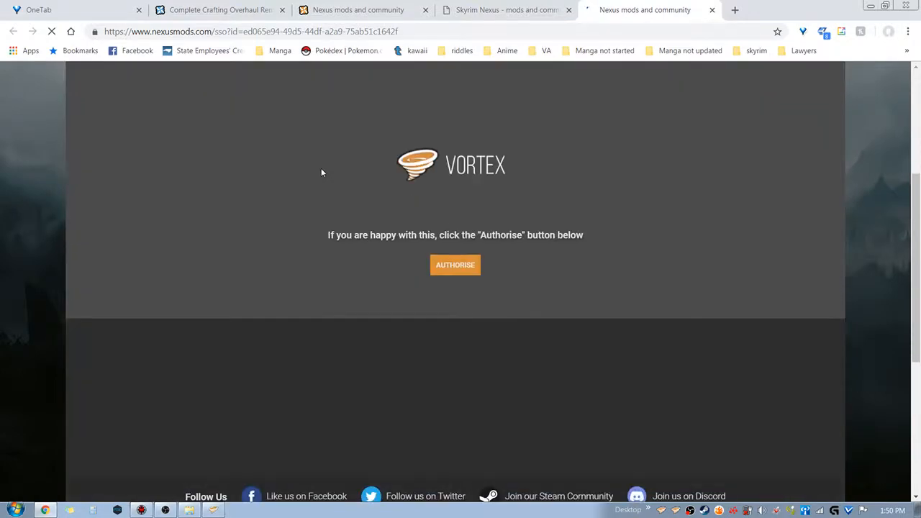
pyautogui.scroll(2, 321, 174)
pyautogui.click(454, 386)
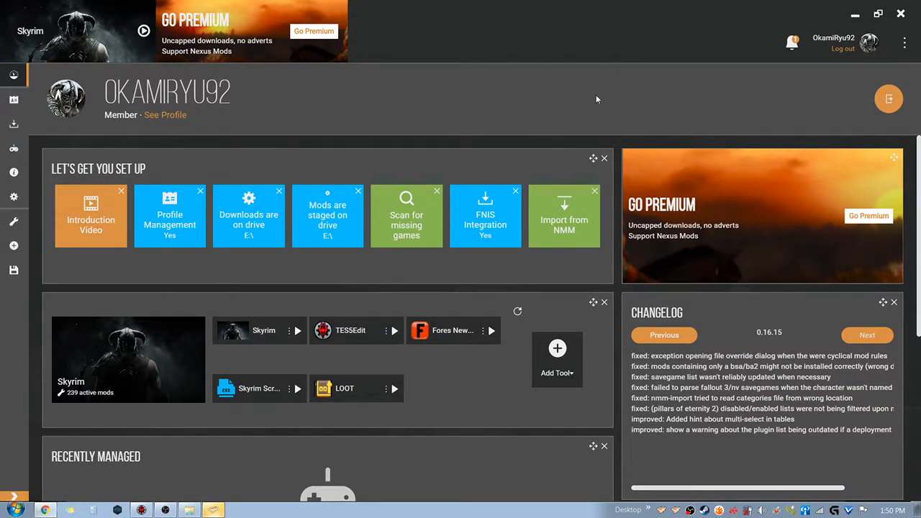
# Open the Vortex downloads list and sort it by download date with the newest first
pyautogui.click(14, 124)
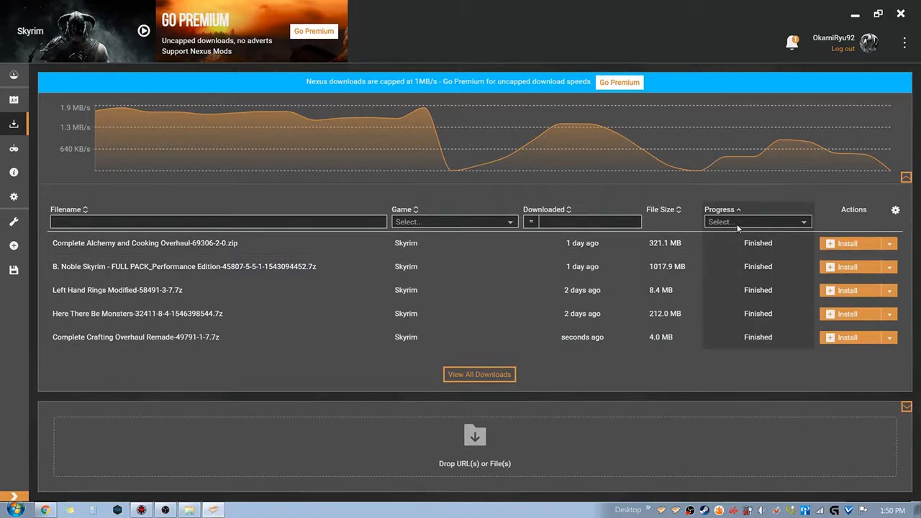
pyautogui.click(575, 209)
pyautogui.click(574, 209)
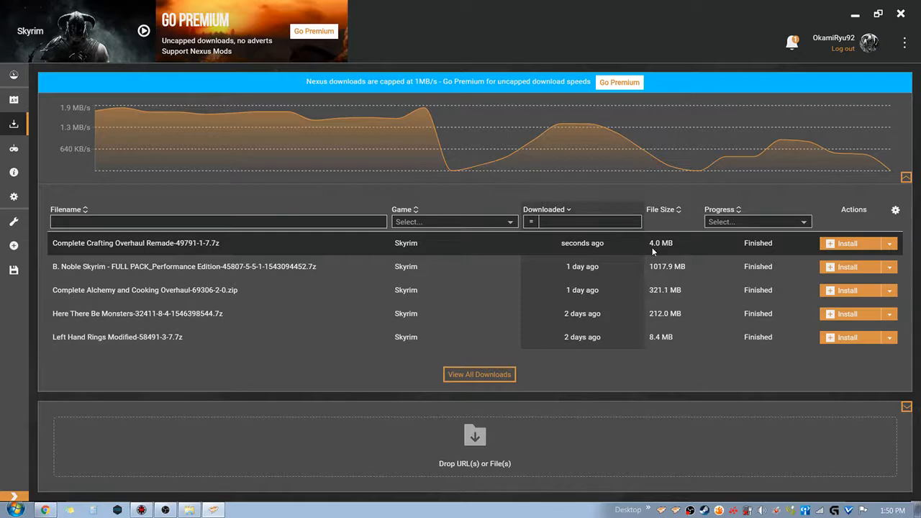
# Switch to Chrome and start the Vortex download from the Complete Crafting Overhaul Remade mod page
pyautogui.click(45, 510)
pyautogui.click(211, 8)
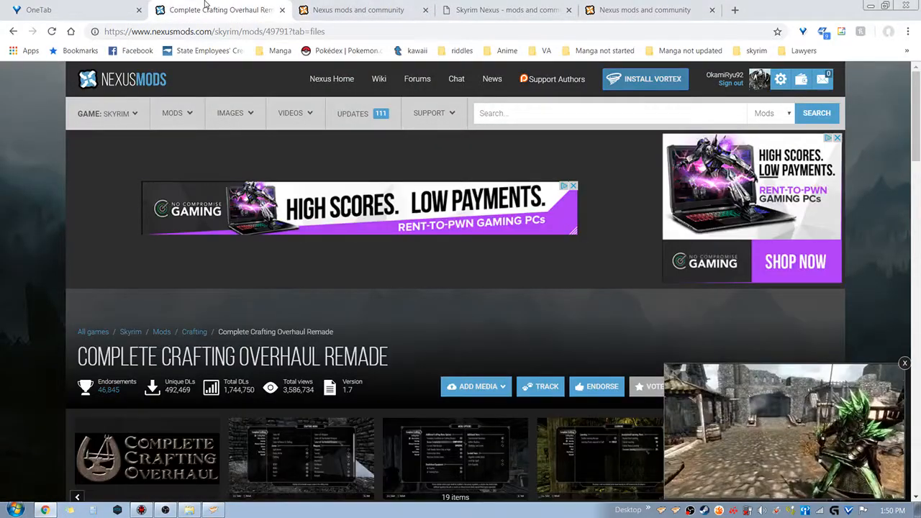
pyautogui.scroll(-3, 49, 179)
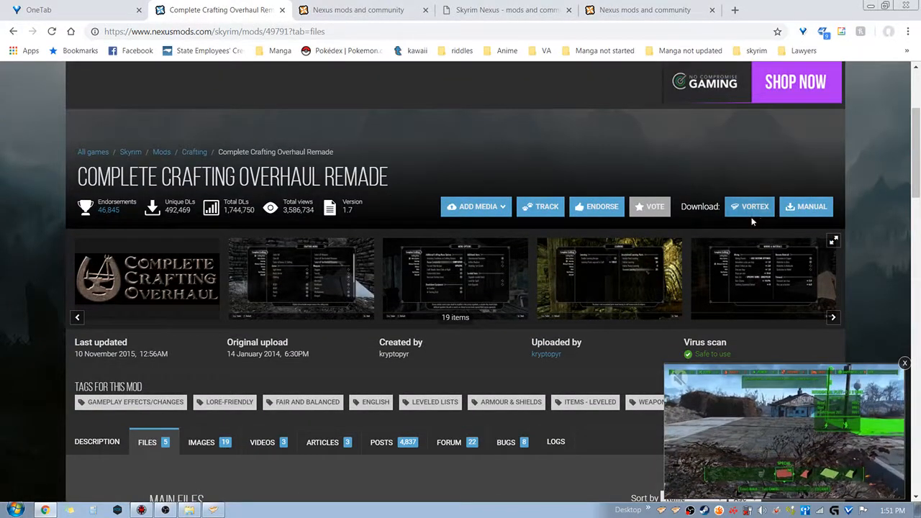
pyautogui.scroll(-1, 676, 129)
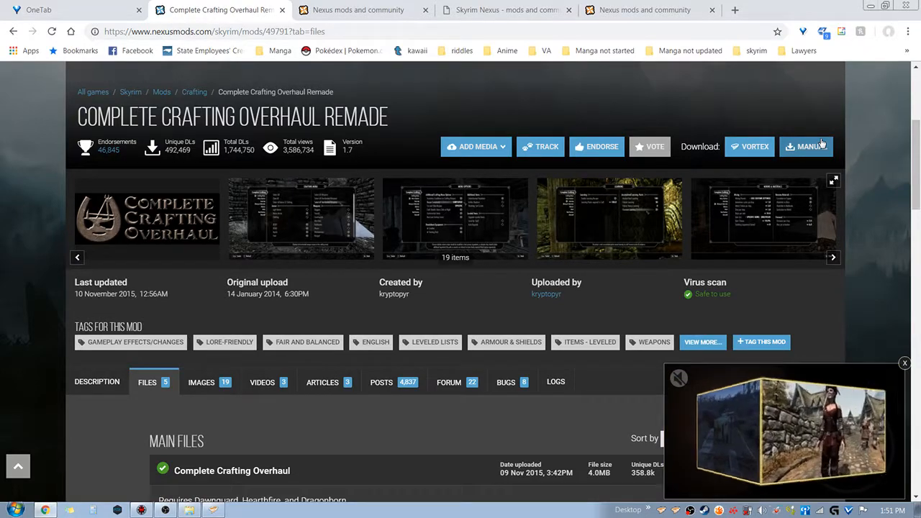
pyautogui.click(755, 147)
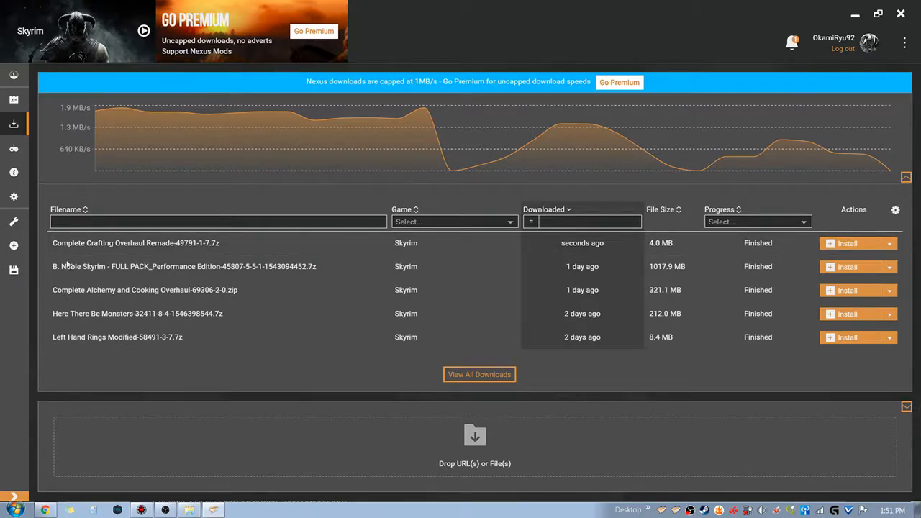
# Switch to Chrome, start the mod's manual download and choose the Downloads\skyrim folder on drive D: for saving
pyautogui.click(44, 510)
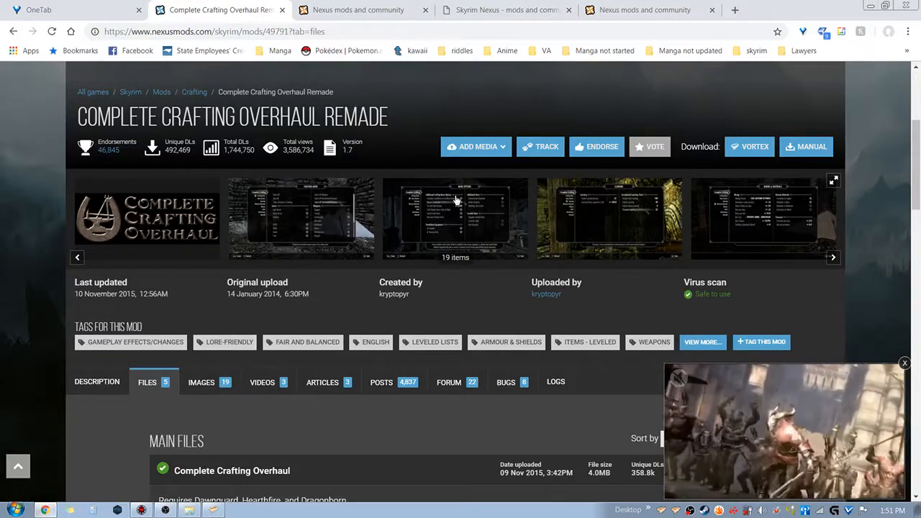
pyautogui.click(519, 10)
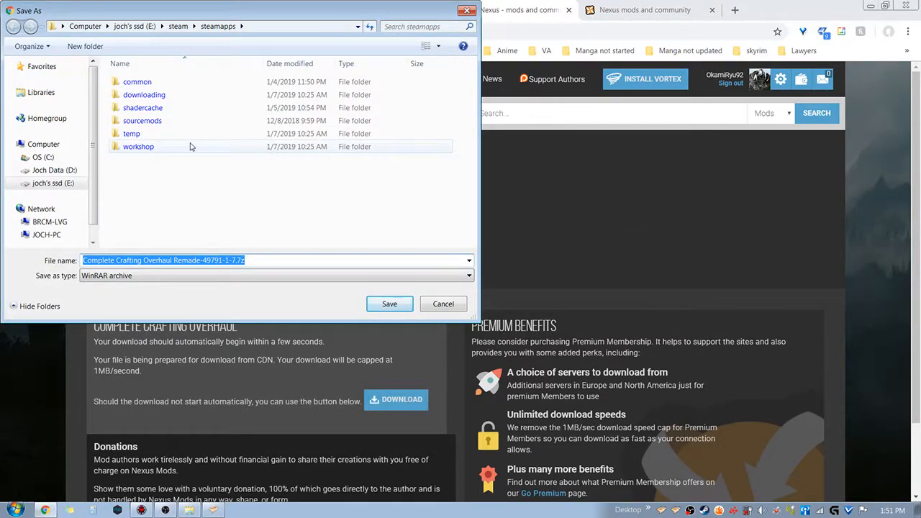
pyautogui.click(54, 170)
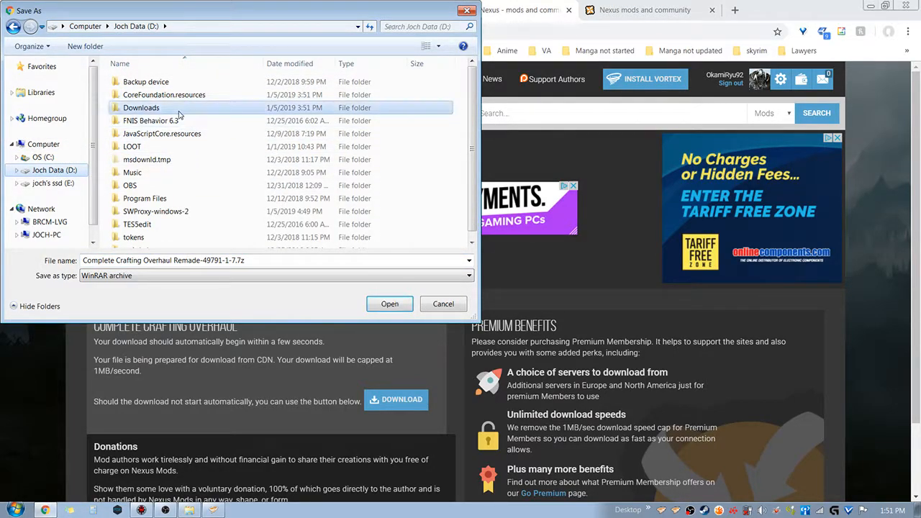
pyautogui.doubleClick(142, 108)
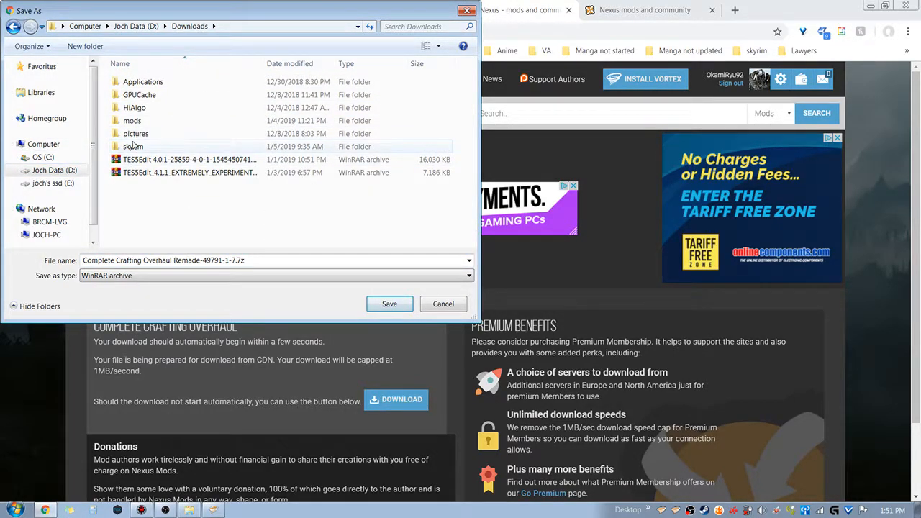
pyautogui.doubleClick(152, 121)
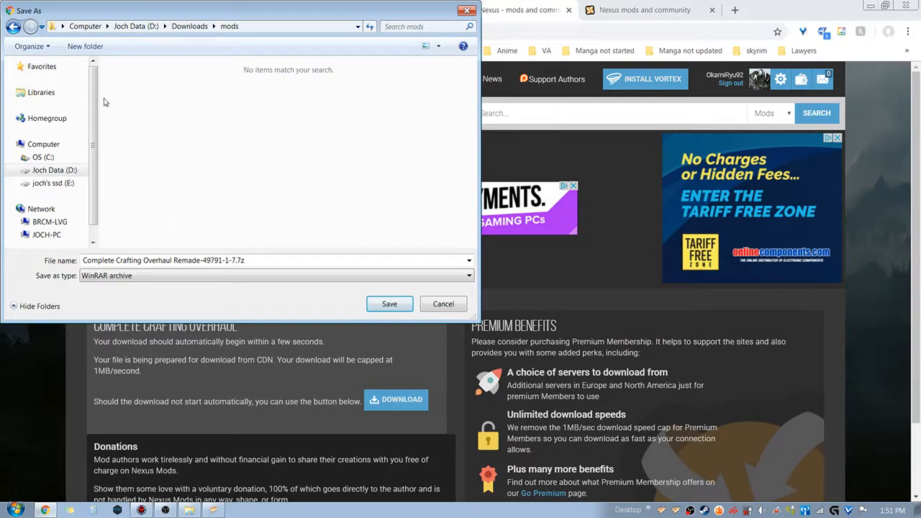
pyautogui.click(13, 26)
pyautogui.click(145, 148)
pyautogui.doubleClick(145, 148)
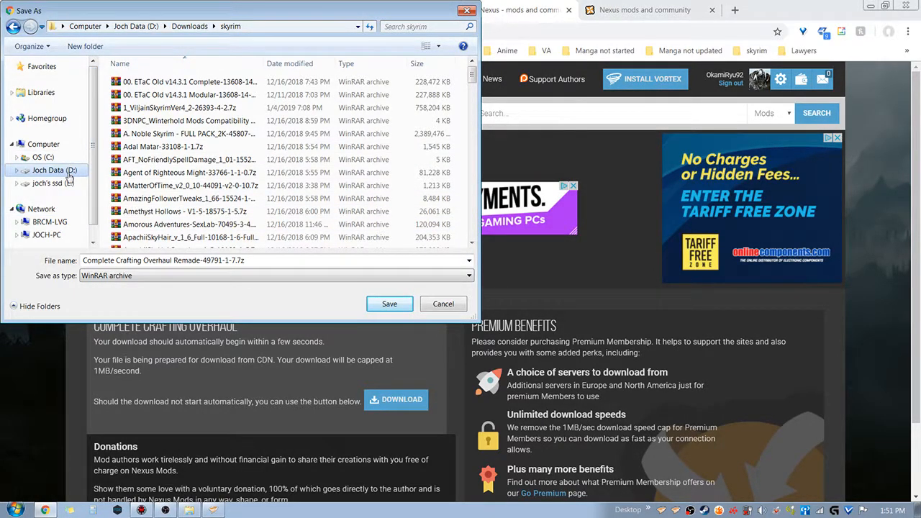
# Change the archive's file extension to .rar and save it as Complete Crafting Overhaul Remade-49791-1-7.rar
pyautogui.click(278, 261)
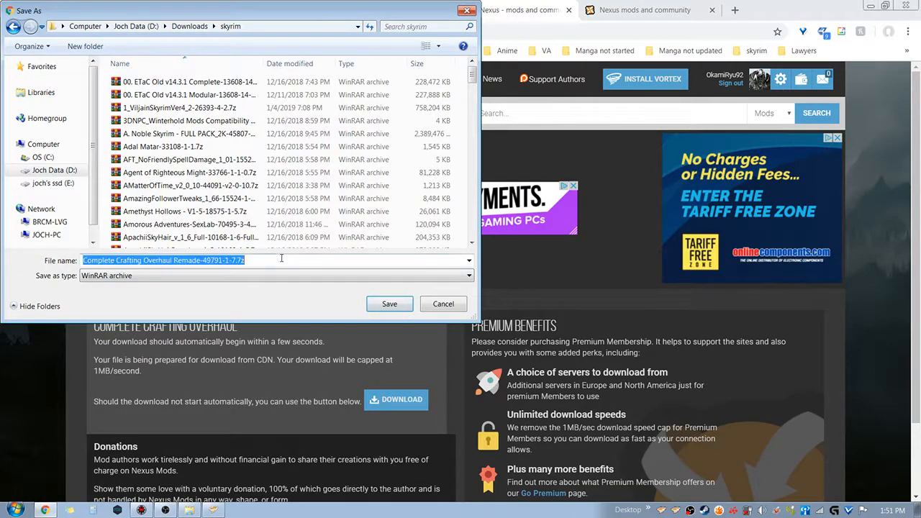
pyautogui.click(279, 264)
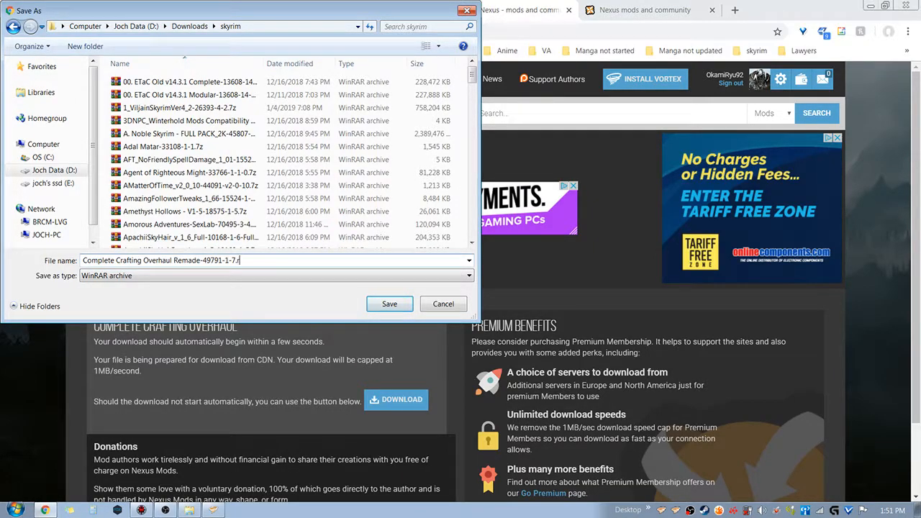
pyautogui.press('Return')
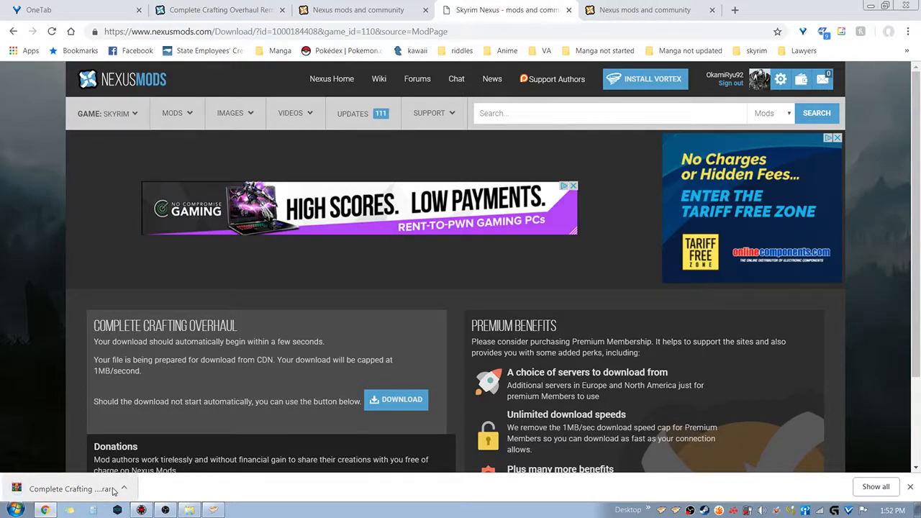
pyautogui.scroll(-2, 344, 304)
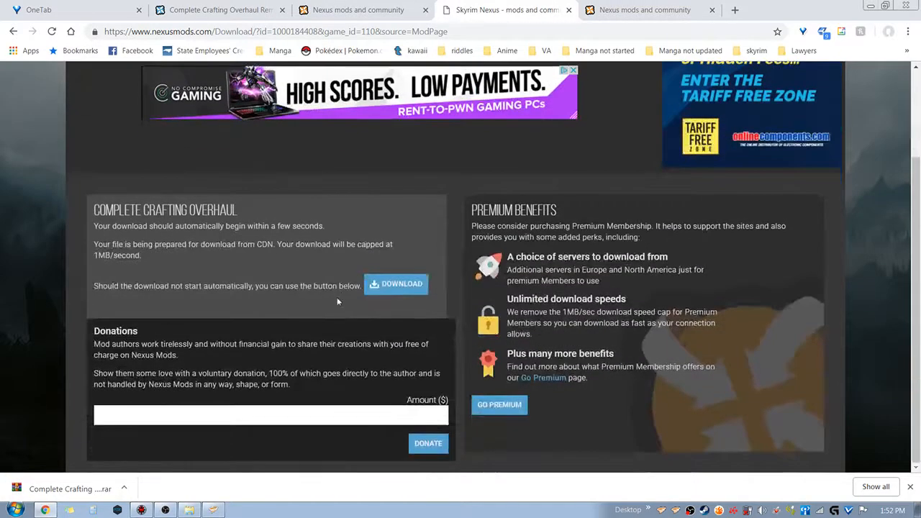
pyautogui.scroll(1, 247, 222)
pyautogui.scroll(1, 424, 127)
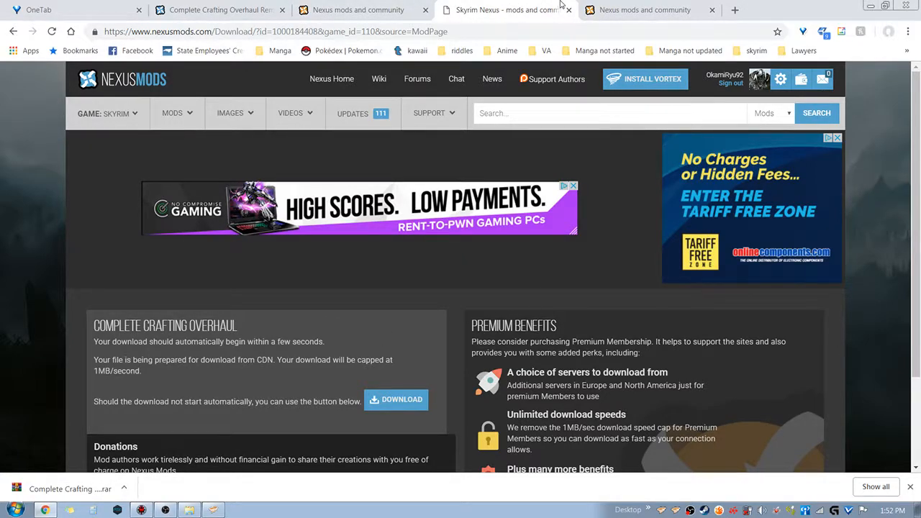
# Switch to Vortex and install the downloaded Complete Crafting Overhaul Remade-49791-1-7.7z archive
pyautogui.click(214, 510)
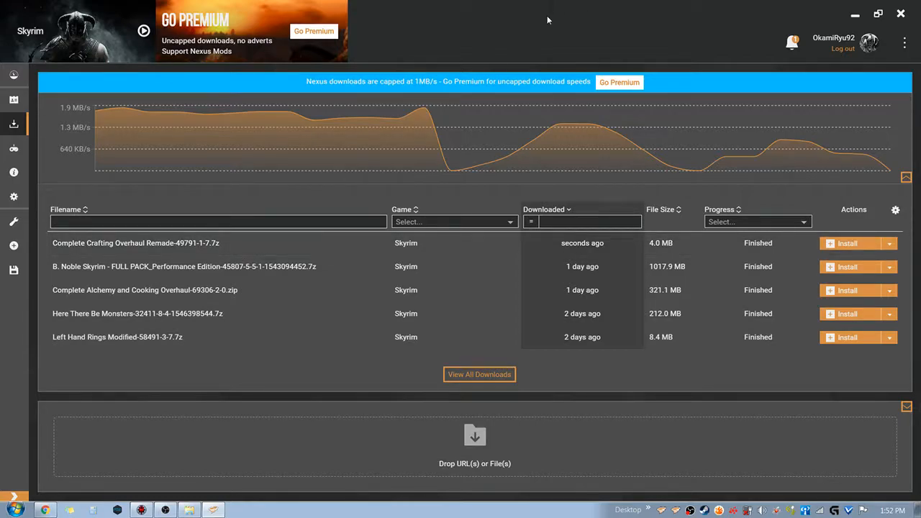
pyautogui.click(849, 246)
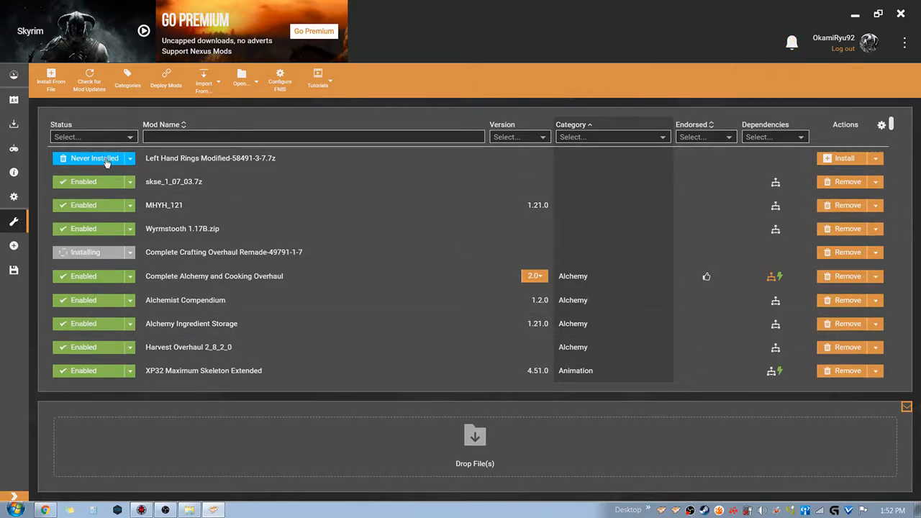
# Filter the mod list to the Disabled status and enable the Complete Crafting Overhaul mod
pyautogui.click(115, 137)
pyautogui.click(101, 165)
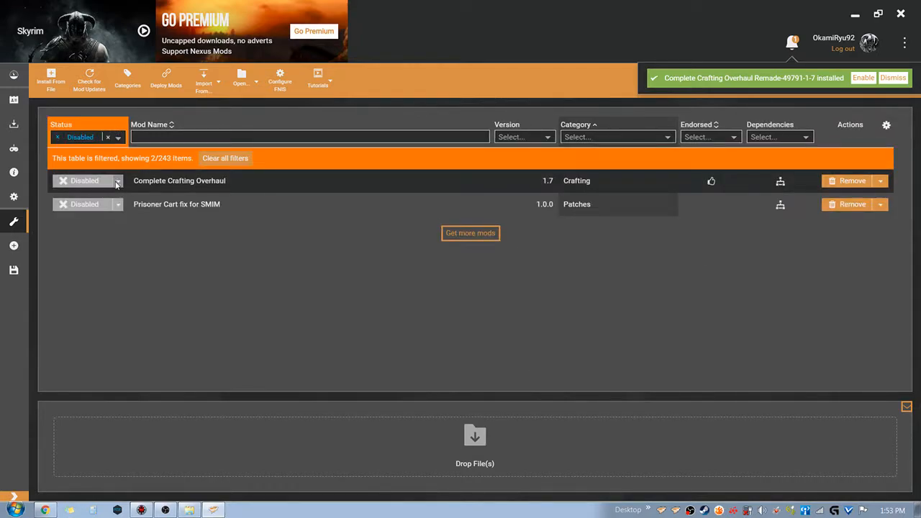
pyautogui.click(893, 78)
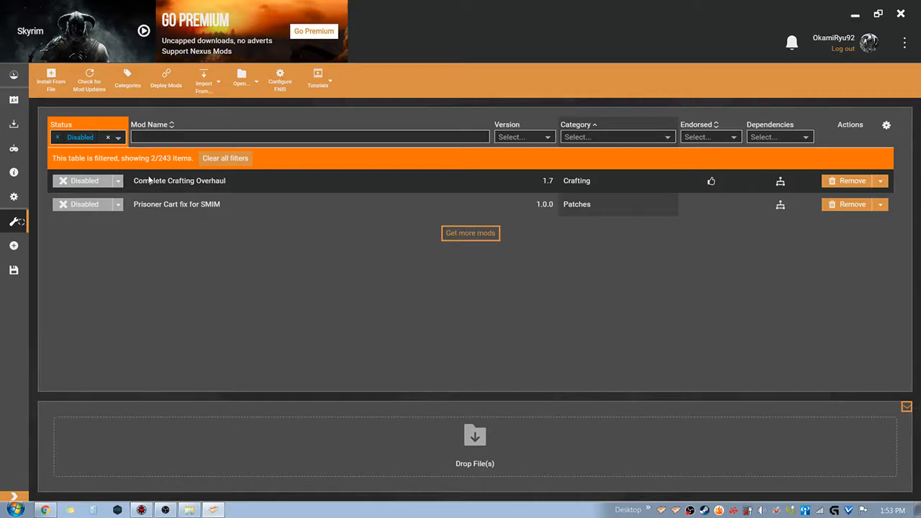
pyautogui.click(90, 182)
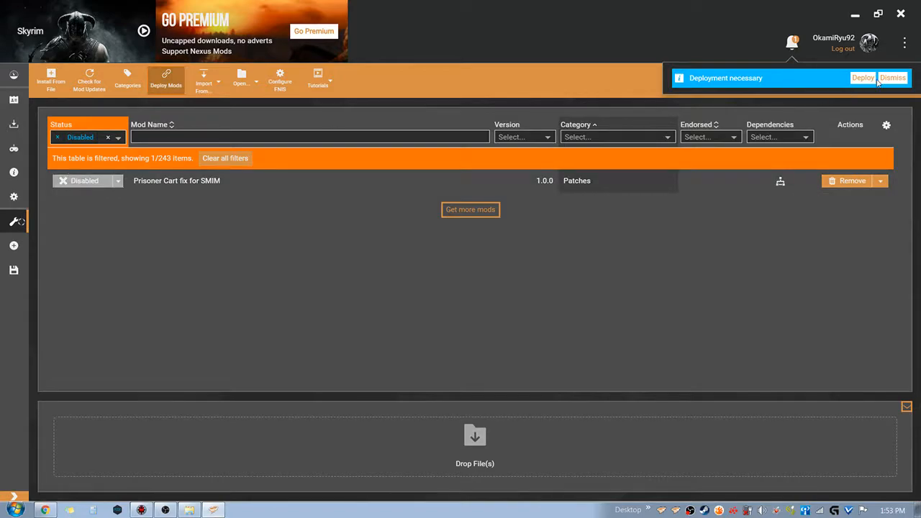
# Remove the disabled Prisoner Cart fix for SMIM mod without deleting its archive, and clear the status filter
pyautogui.click(852, 181)
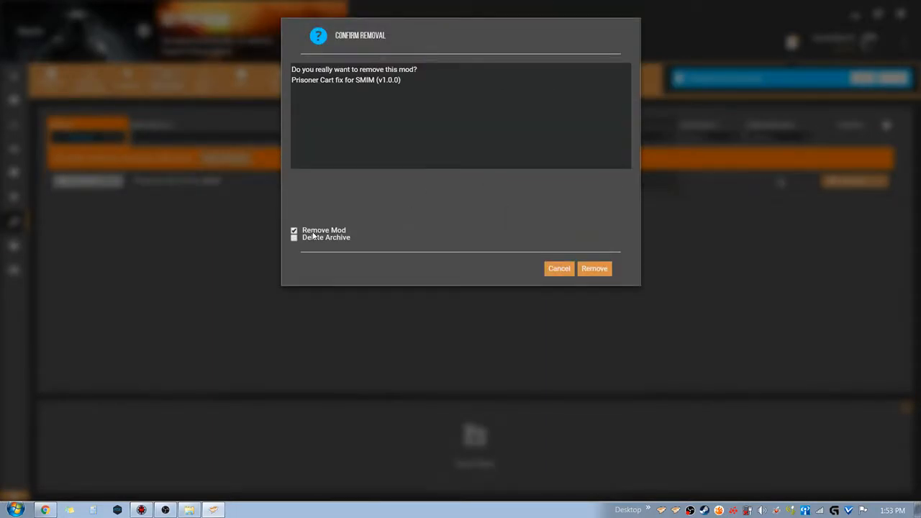
pyautogui.click(593, 271)
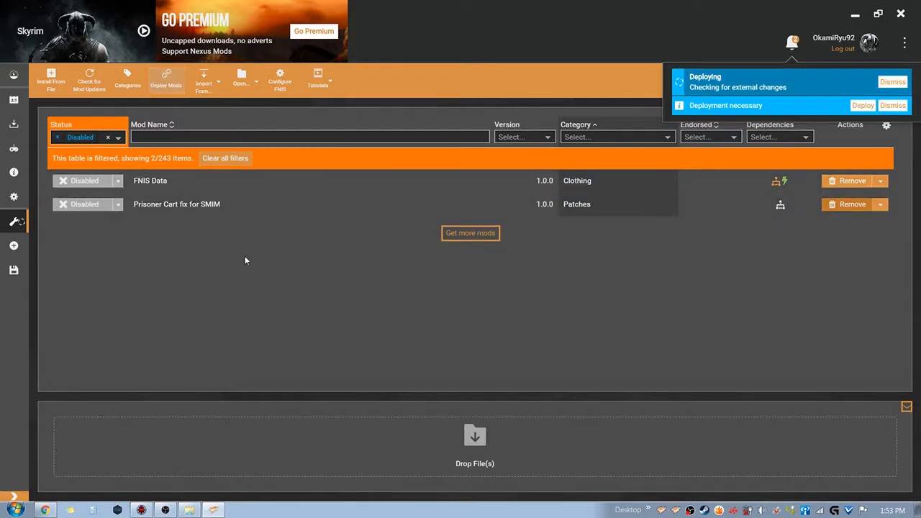
pyautogui.click(118, 204)
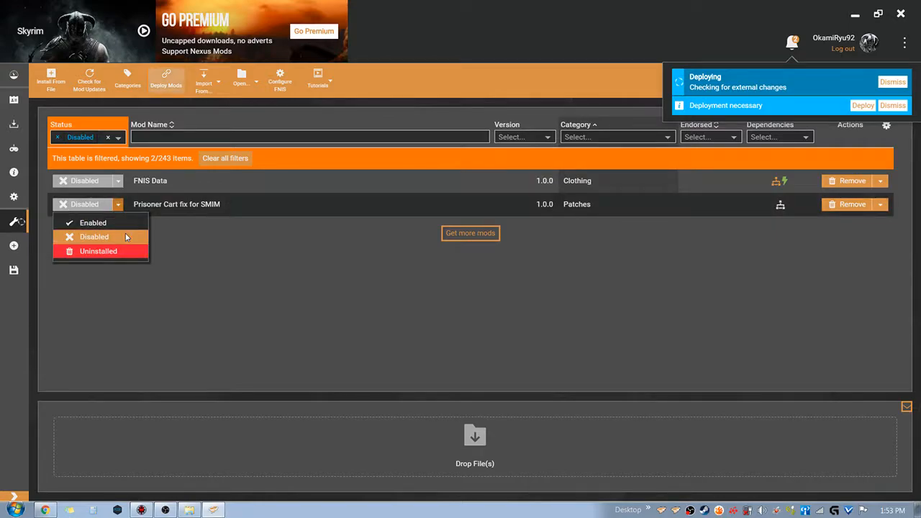
pyautogui.click(249, 290)
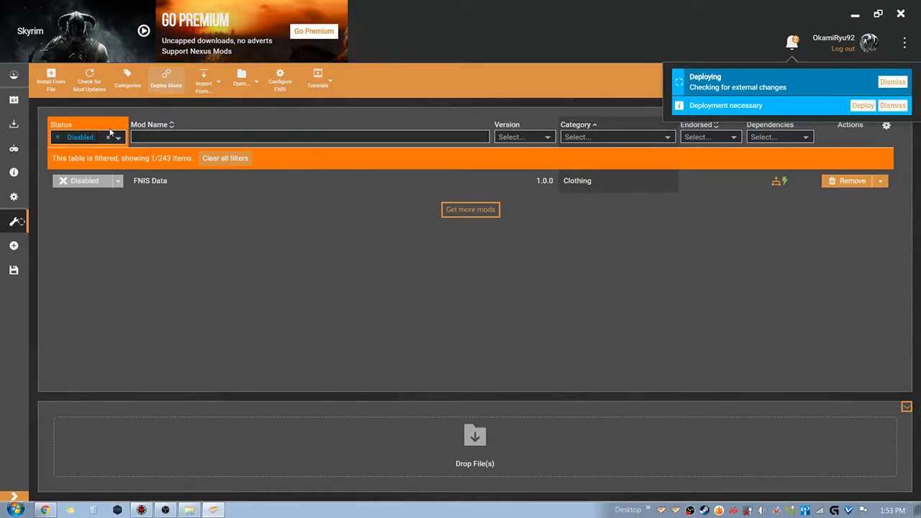
pyautogui.click(108, 137)
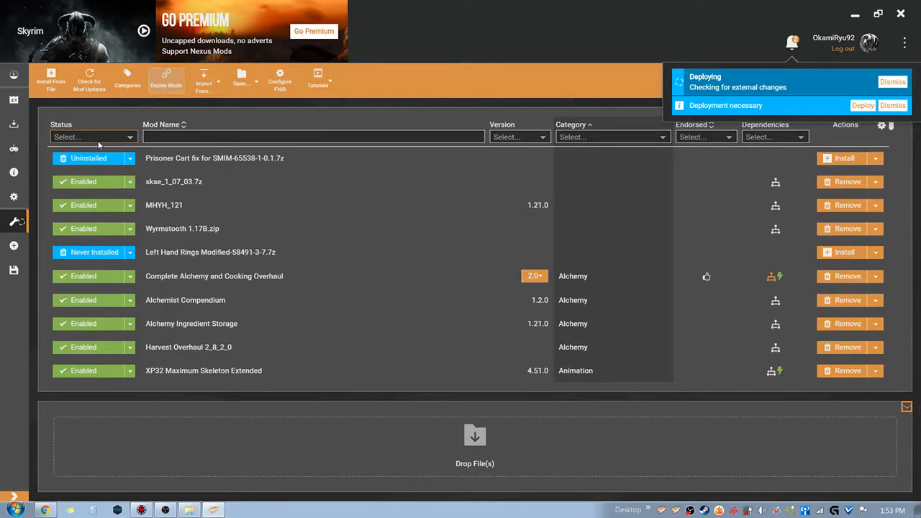
# Filter the mod list to the Uninstalled status and remove the Prisoner Cart fix for SMIM mod with its archive deleted
pyautogui.click(98, 143)
pyautogui.click(96, 177)
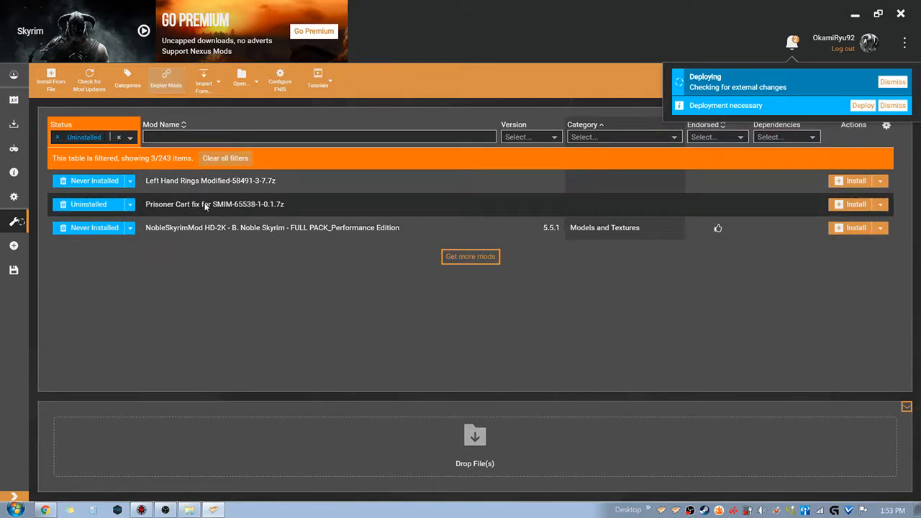
pyautogui.click(130, 205)
pyautogui.click(399, 202)
pyautogui.click(880, 205)
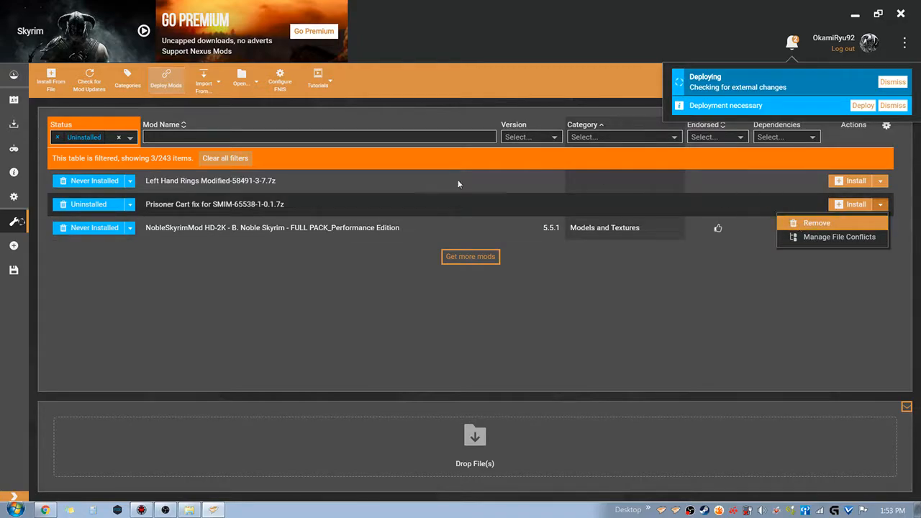
pyautogui.click(807, 224)
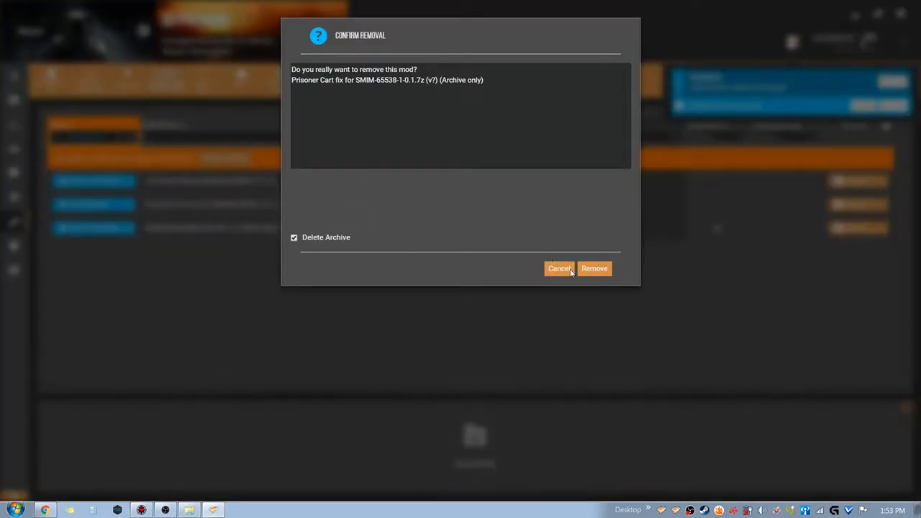
pyautogui.click(594, 269)
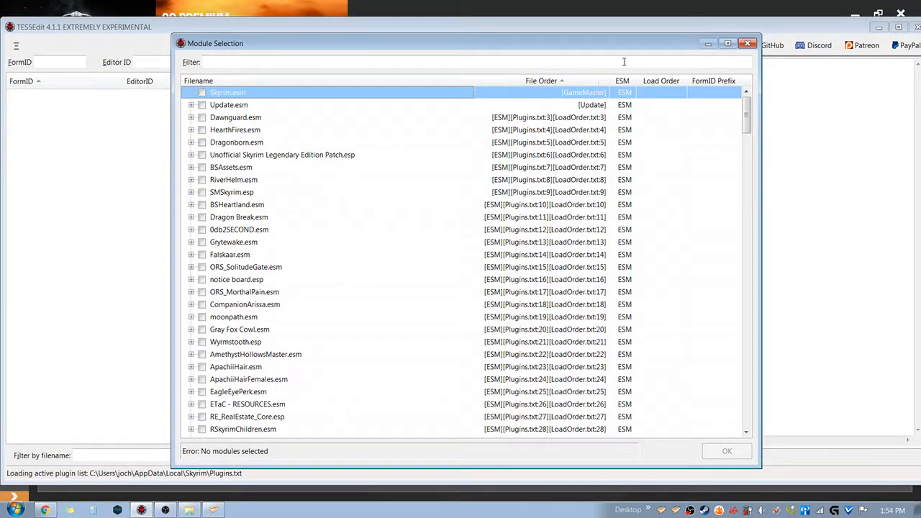
pyautogui.click(748, 43)
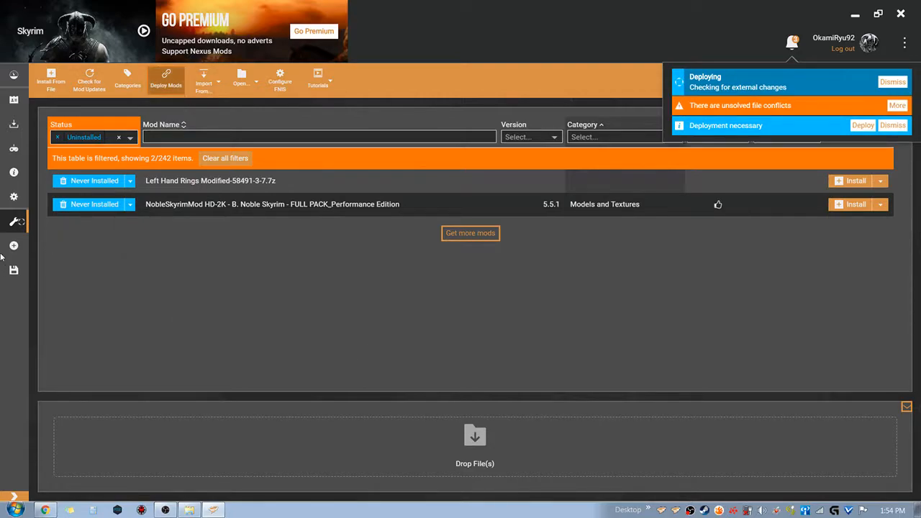
# Show the plugin list, filter it to the Disabled status to check for disabled plugins, and clear the filter
pyautogui.click(21, 247)
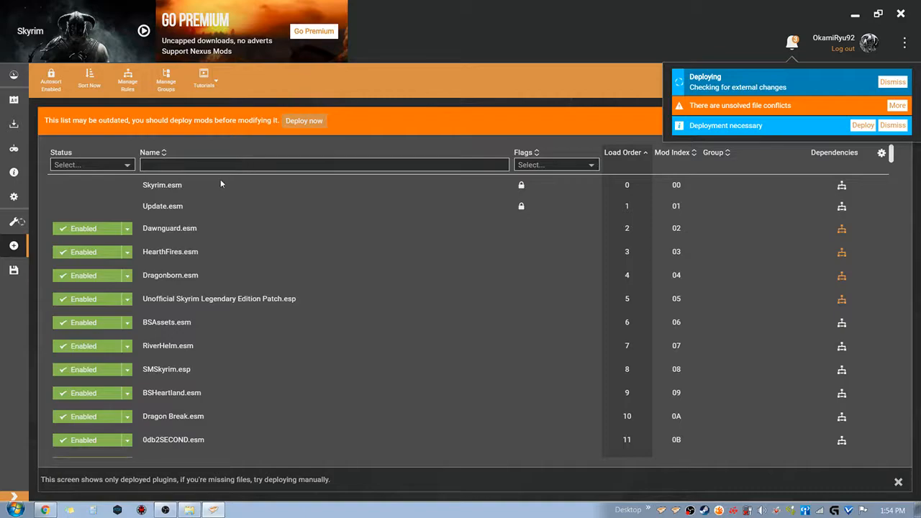
pyautogui.click(92, 165)
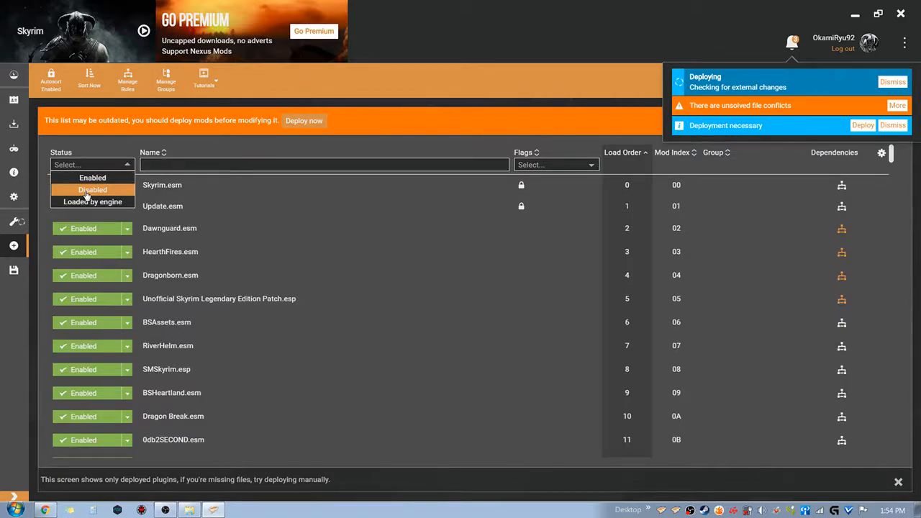
pyautogui.click(87, 190)
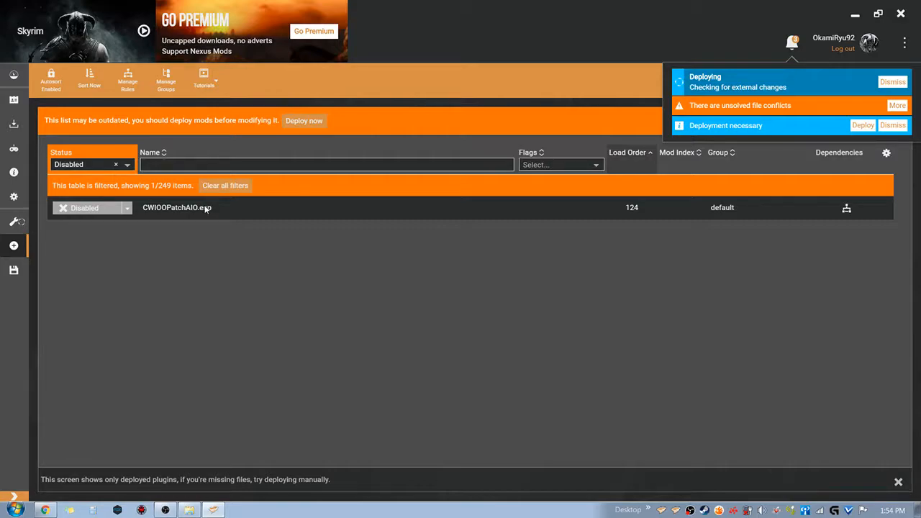
pyautogui.click(116, 165)
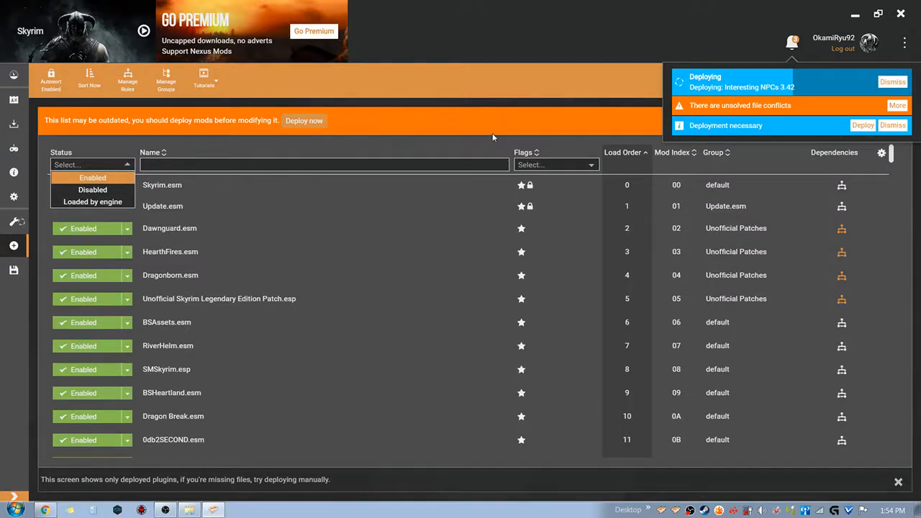
# Open the details of the unsolved file conflicts and show the mods involved in the mod list
pyautogui.click(902, 108)
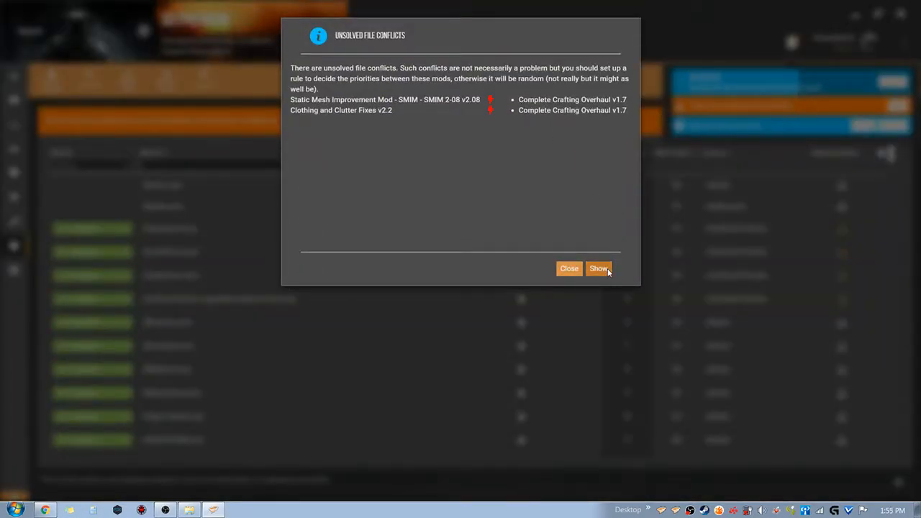
pyautogui.click(598, 268)
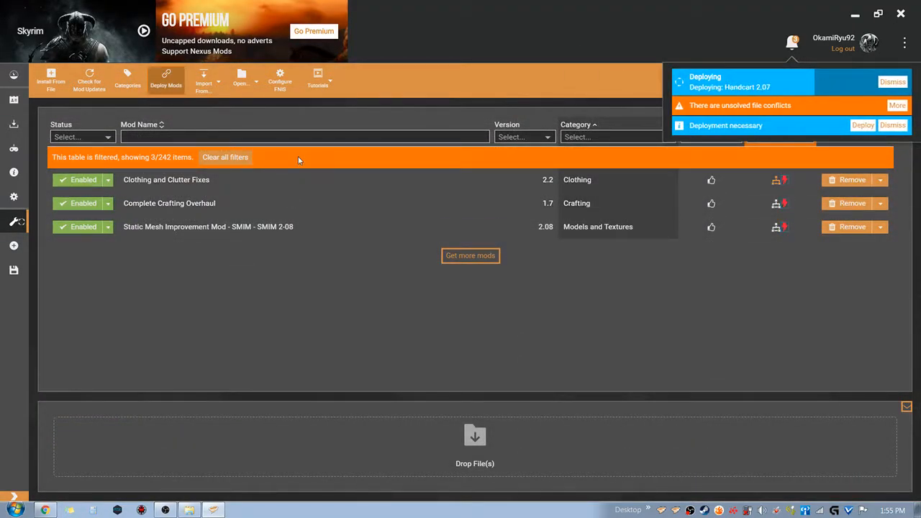
pyautogui.click(169, 235)
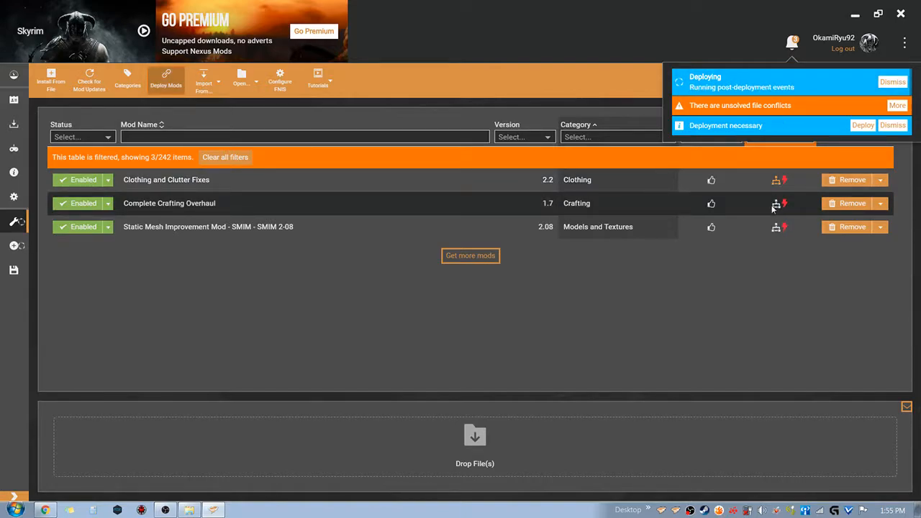
pyautogui.moveTo(779, 208)
pyautogui.mouseDown()
pyautogui.moveTo(778, 184)
pyautogui.moveTo(781, 207)
pyautogui.moveTo(819, 207)
pyautogui.moveTo(774, 209)
pyautogui.mouseUp()
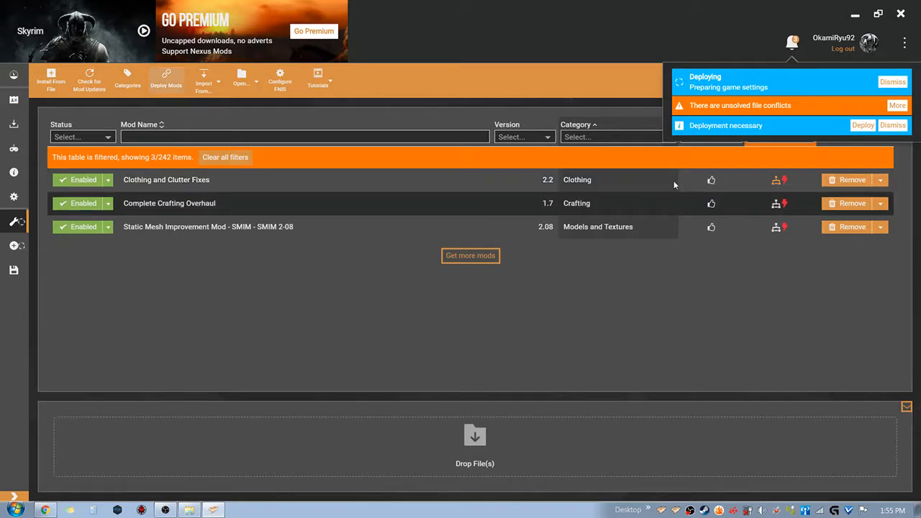
# Set Complete Crafting Overhaul to load before Clothing and Clutter Fixes and after Static Mesh Improvement Mod
pyautogui.click(786, 205)
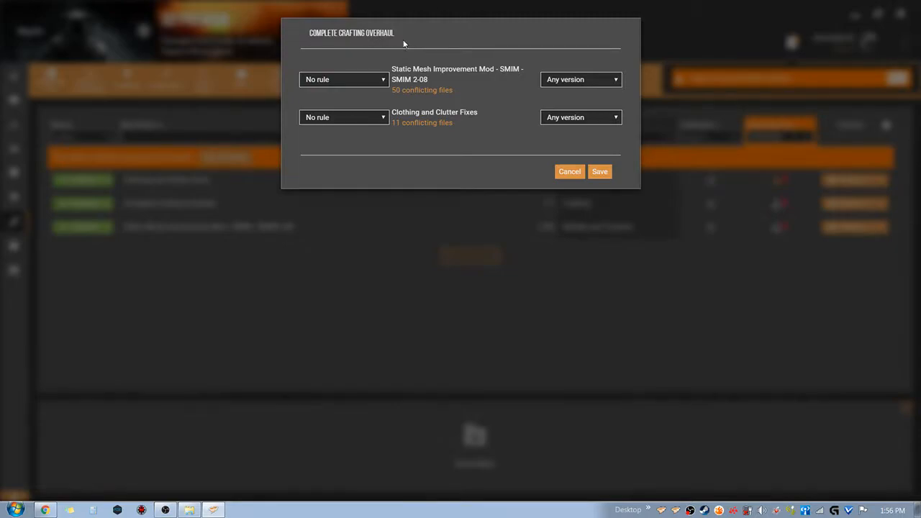
pyautogui.click(376, 120)
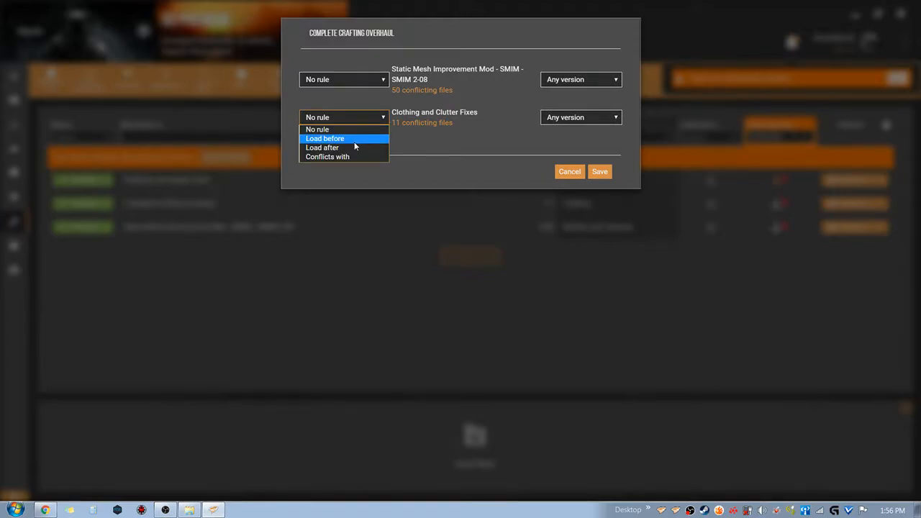
pyautogui.click(354, 141)
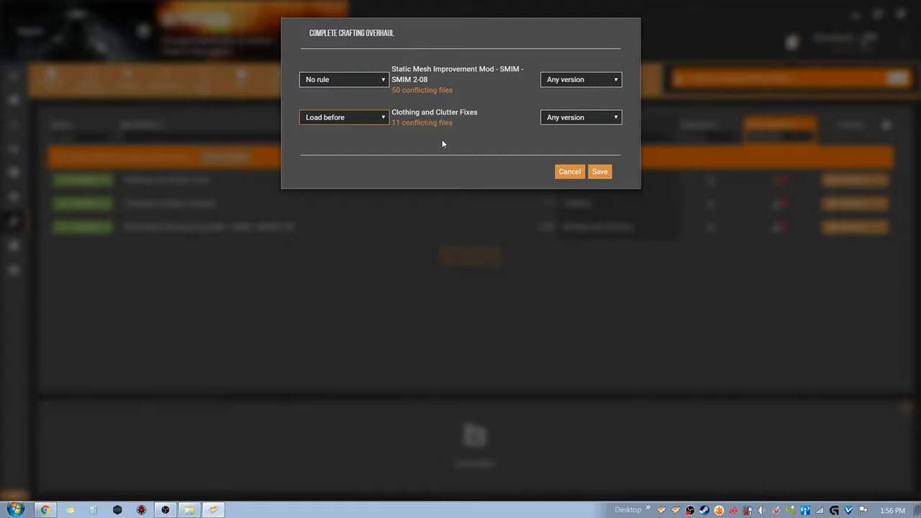
pyautogui.click(383, 80)
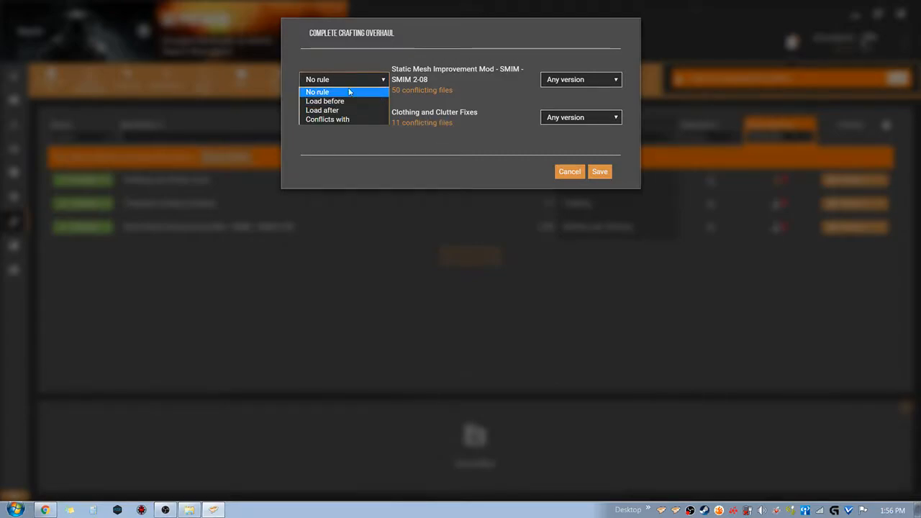
pyautogui.click(324, 110)
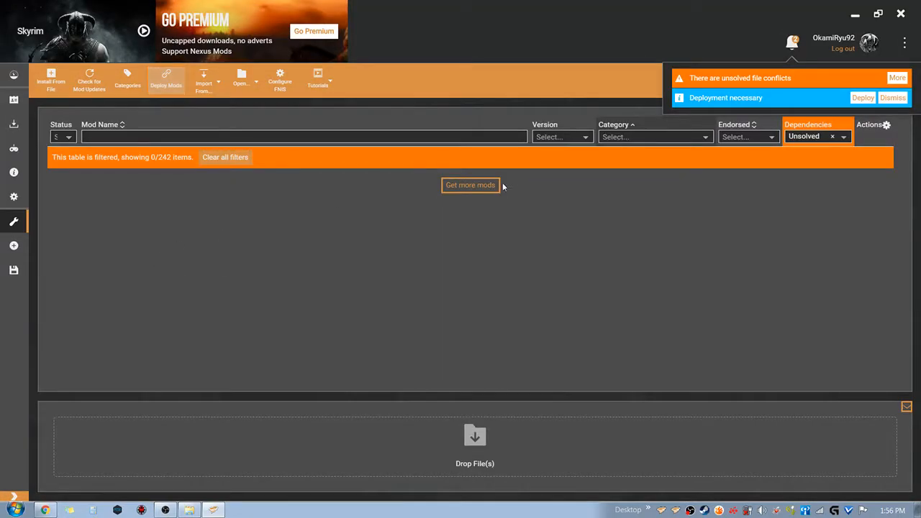
# Filter the mod dependencies to Conflict and review the conflict rules of Complete Alchemy and Cooking Overhaul without changing them
pyautogui.click(824, 136)
pyautogui.click(781, 148)
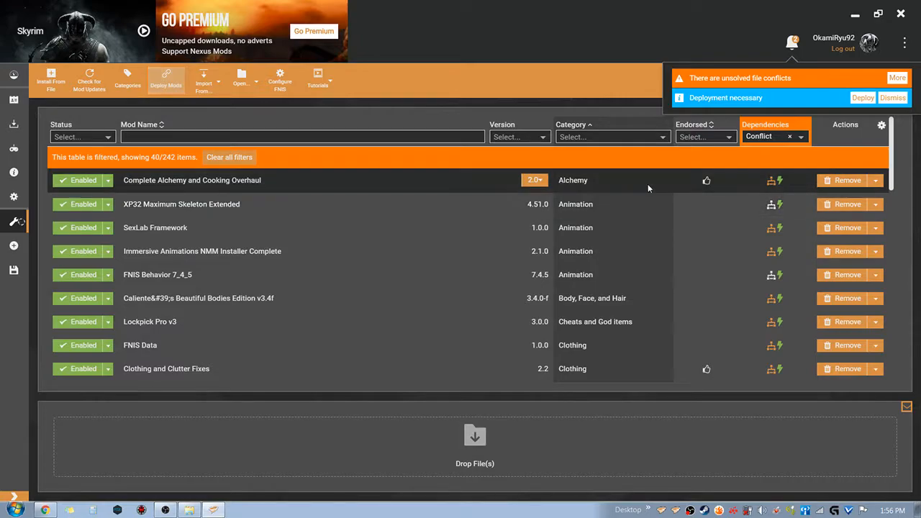
pyautogui.click(781, 181)
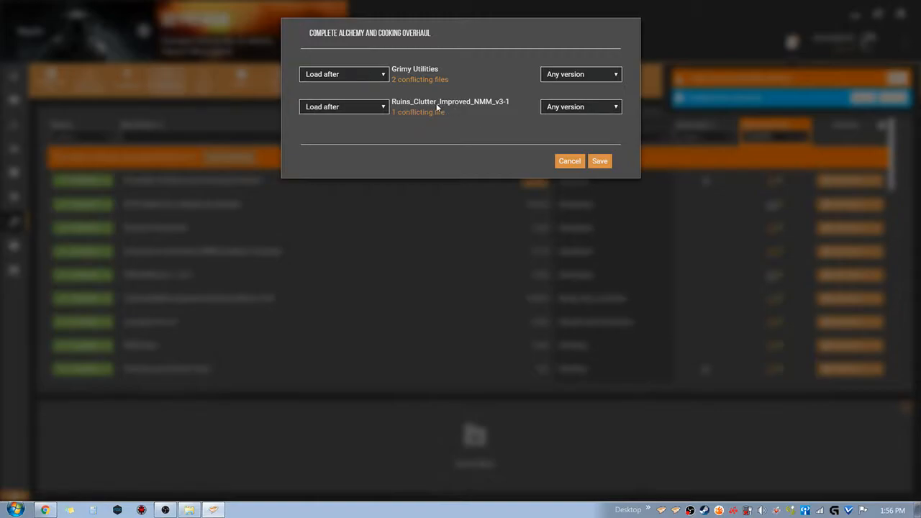
pyautogui.click(570, 161)
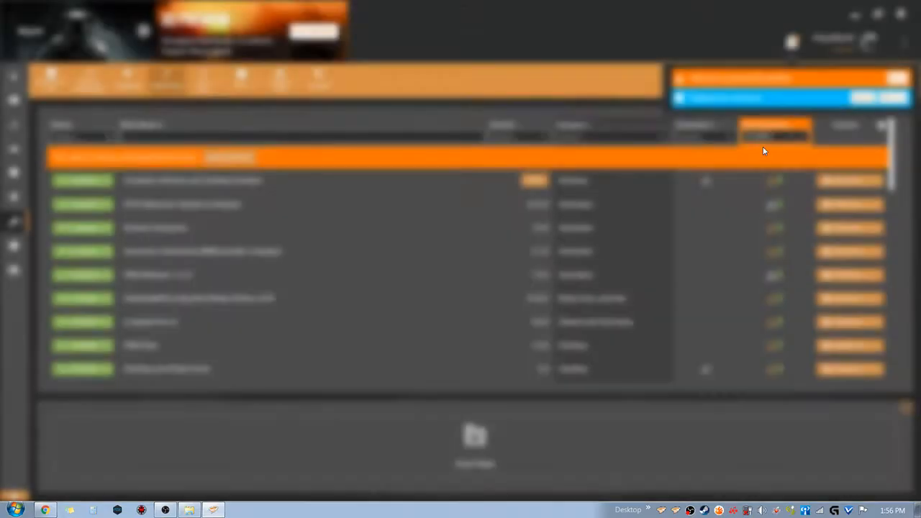
# Filter the mod names by "ruin" and examine the conflict rules of Ruins_Clutter_Improved_NMM_v3-1, including the referencing rule note
pyautogui.click(411, 136)
pyautogui.write('ruin')
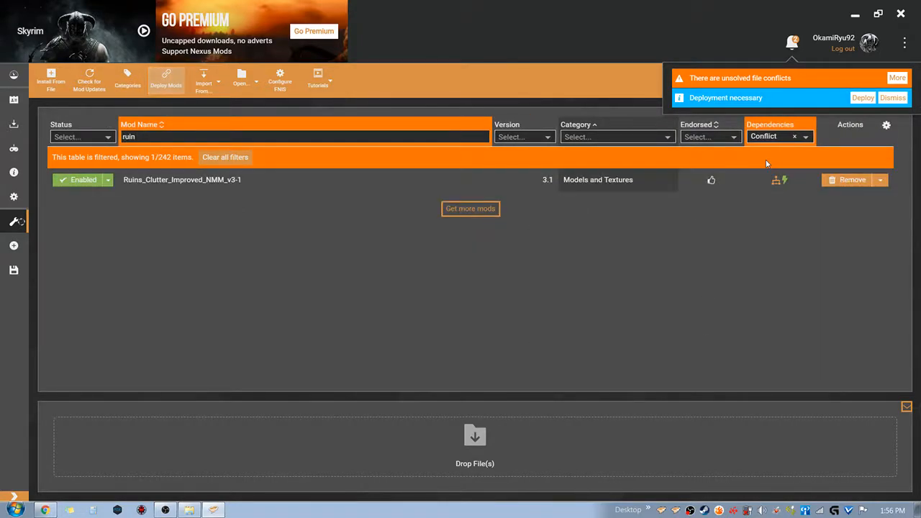
pyautogui.click(783, 181)
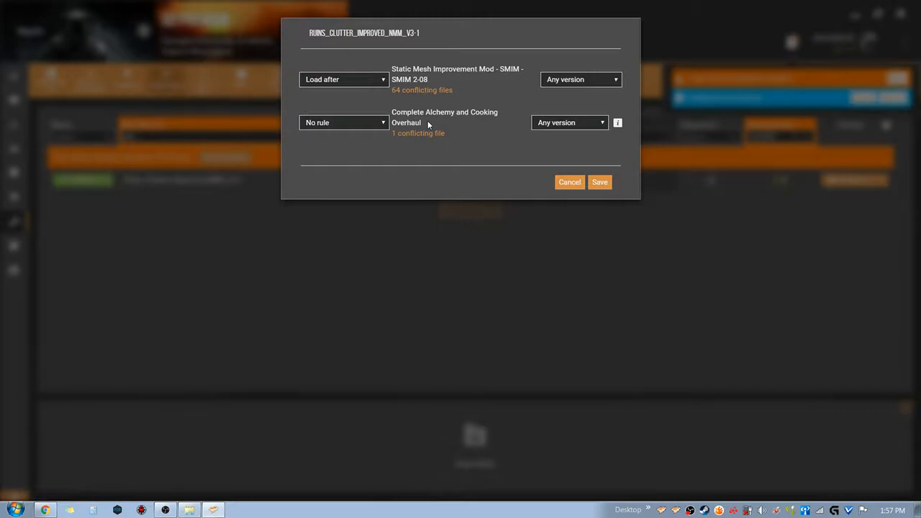
pyautogui.moveTo(619, 124)
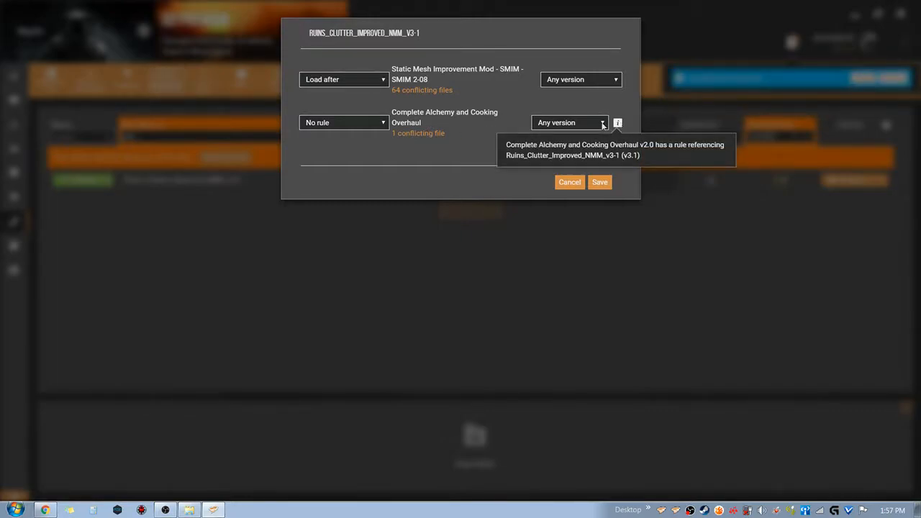
# Set Ruins_Clutter_Improved_NMM_v3-1 to load before Complete Alchemy and Cooking Overhaul and save the rule
pyautogui.click(359, 127)
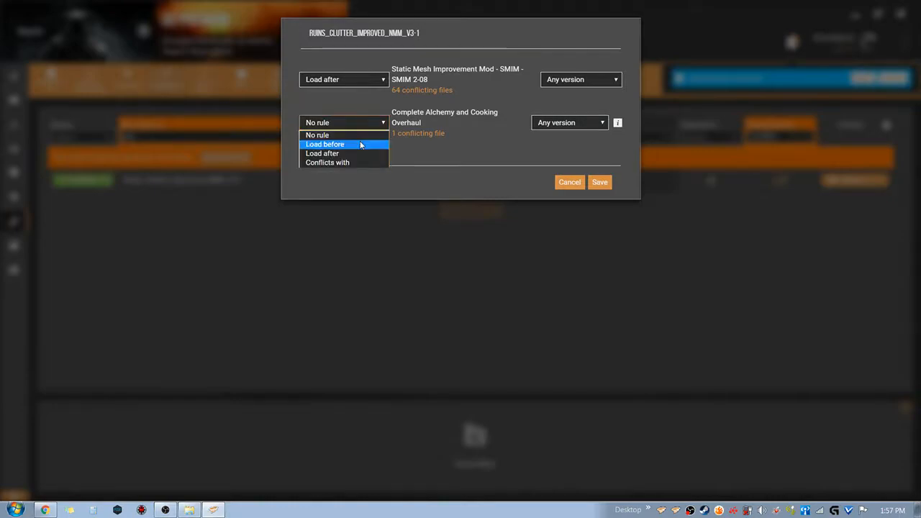
pyautogui.click(361, 148)
pyautogui.click(599, 171)
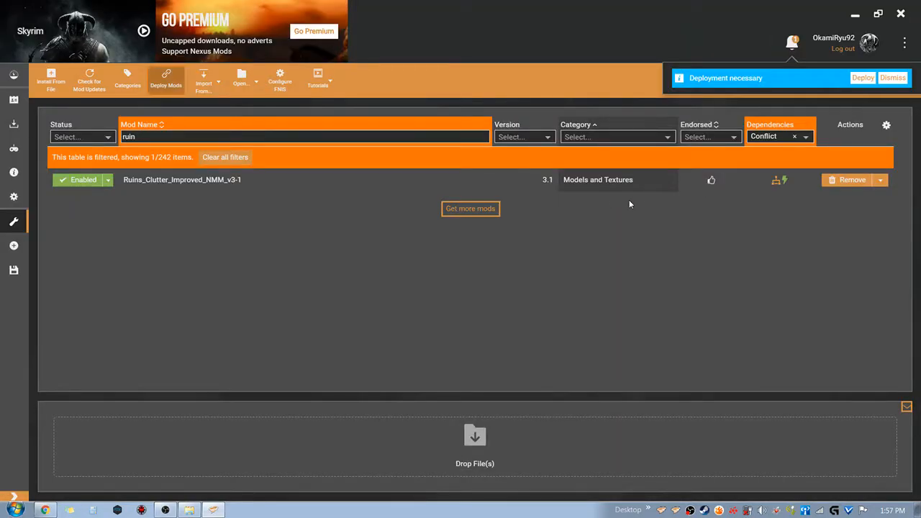
# Try the Conflicts with rule for Complete Alchemy and Cooking Overhaul in the Ruins_Clutter_Improved_NMM_v3-1 conflicts, and change it to Load after
pyautogui.click(780, 182)
pyautogui.click(367, 116)
pyautogui.click(350, 157)
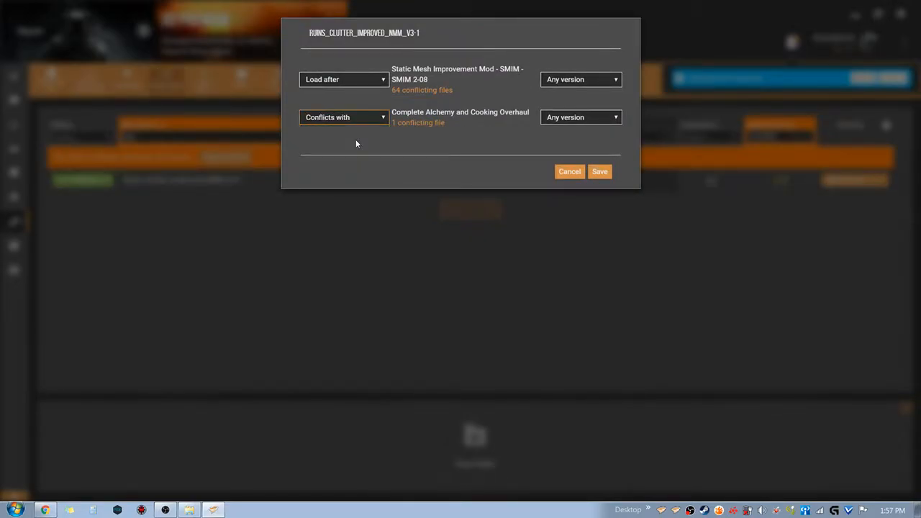
pyautogui.click(357, 115)
pyautogui.click(352, 148)
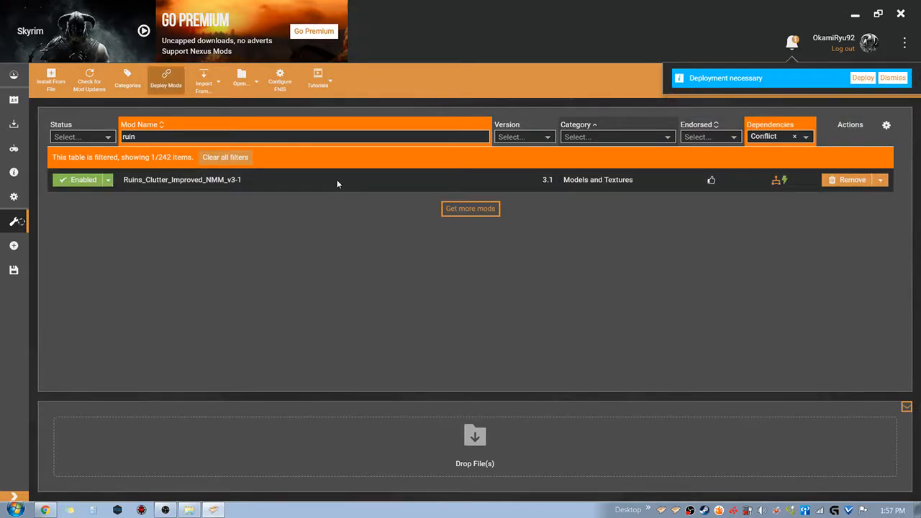
# Set the Ruins_Clutter_Improved_NMM_v3-1 rule for Complete Alchemy and Cooking Overhaul to No rule and save it
pyautogui.click(786, 180)
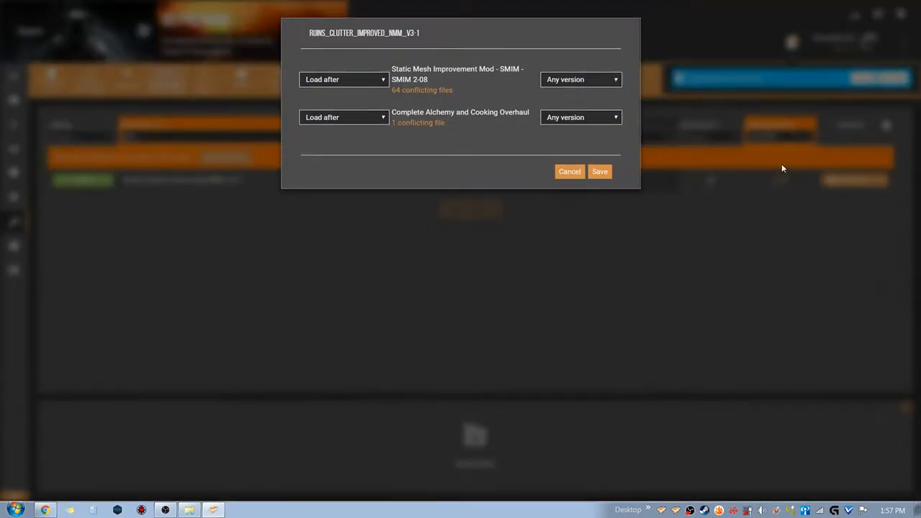
pyautogui.click(373, 118)
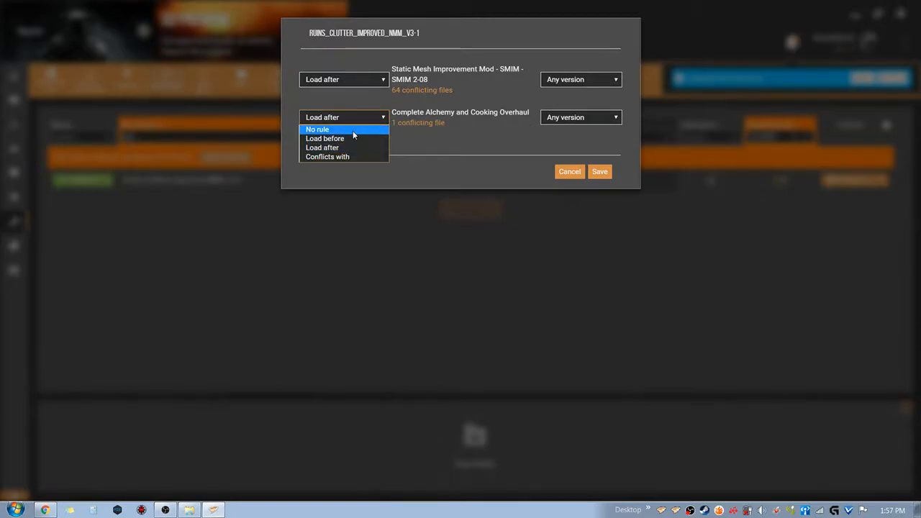
pyautogui.click(353, 131)
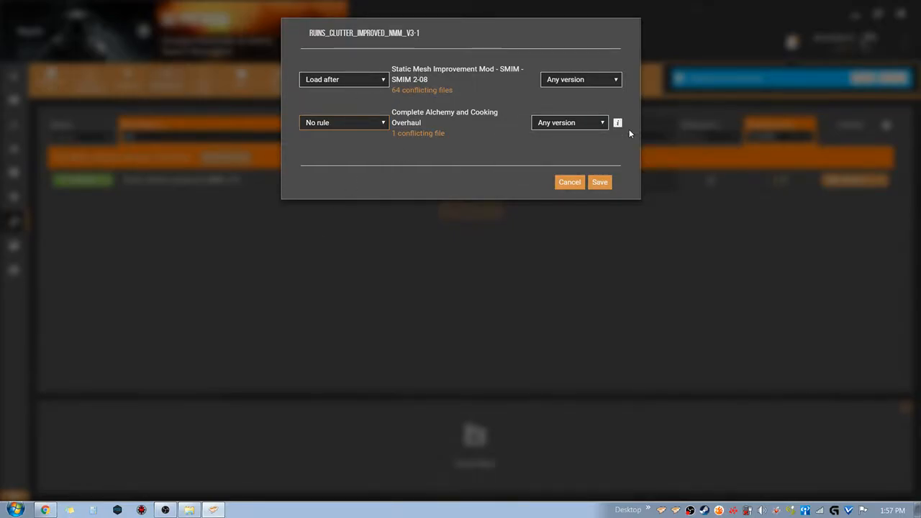
pyautogui.moveTo(622, 127)
pyautogui.click(611, 182)
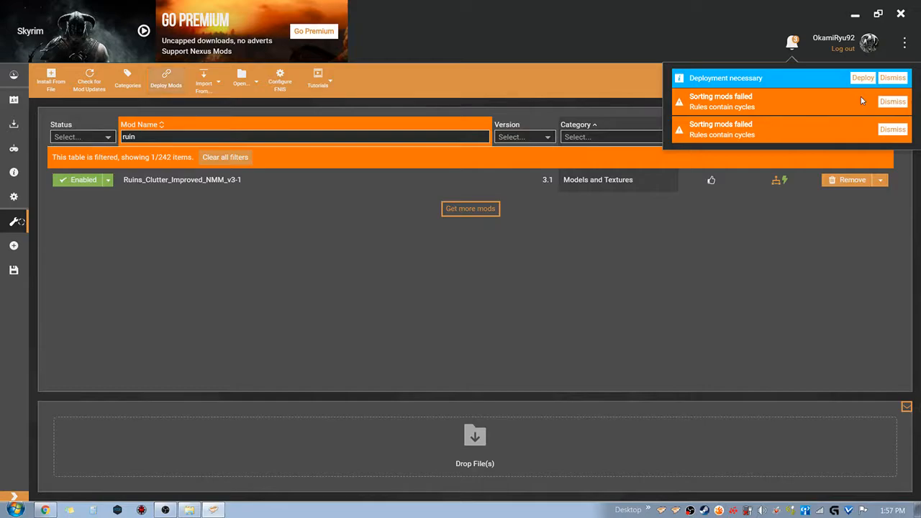
# Dismiss both sorting failure notifications, recheck the conflict rules of Ruins_Clutter_Improved_NMM_v3-1 and save them
pyautogui.click(892, 102)
pyautogui.click(892, 102)
pyautogui.click(783, 180)
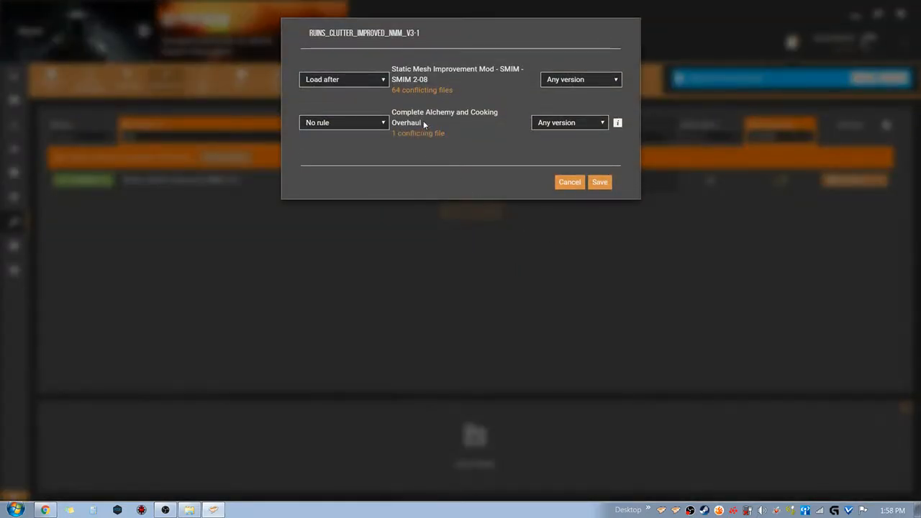
pyautogui.click(600, 182)
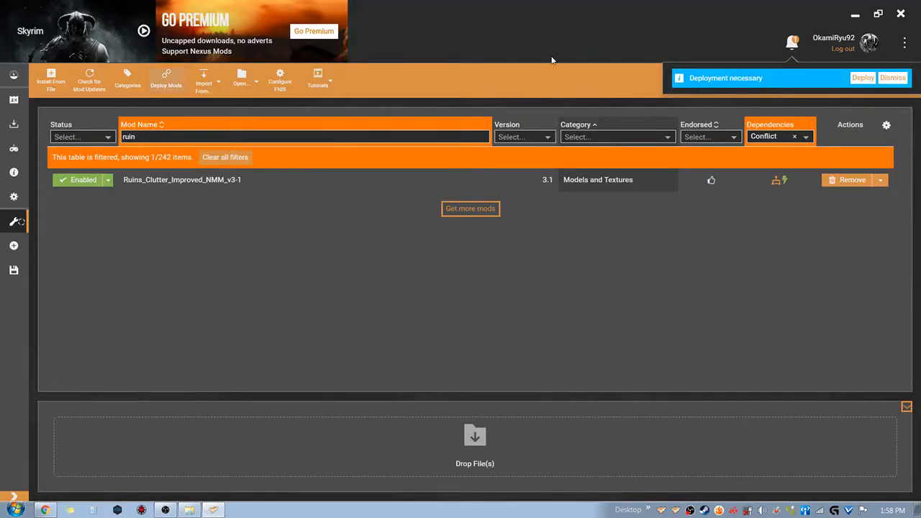
# Check the mod list for unsolved dependencies, clear all table filters and deploy the pending mod changes
pyautogui.click(794, 137)
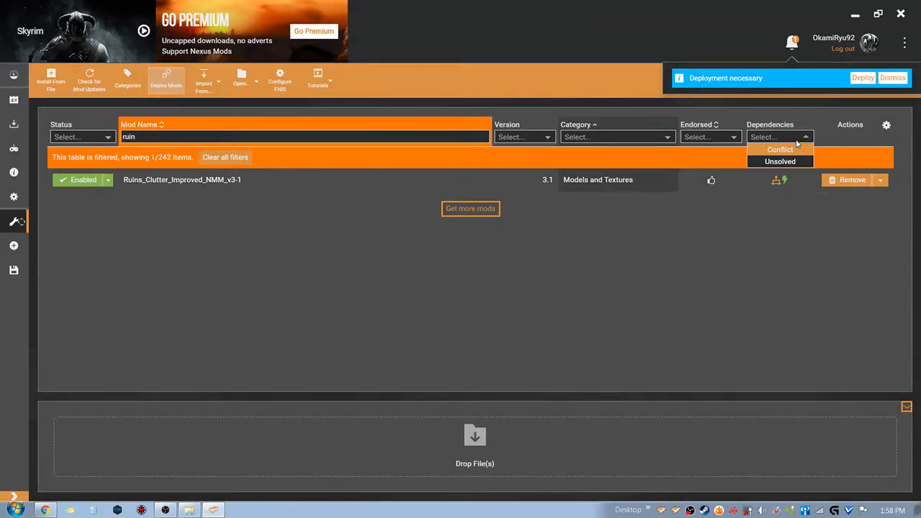
pyautogui.click(780, 162)
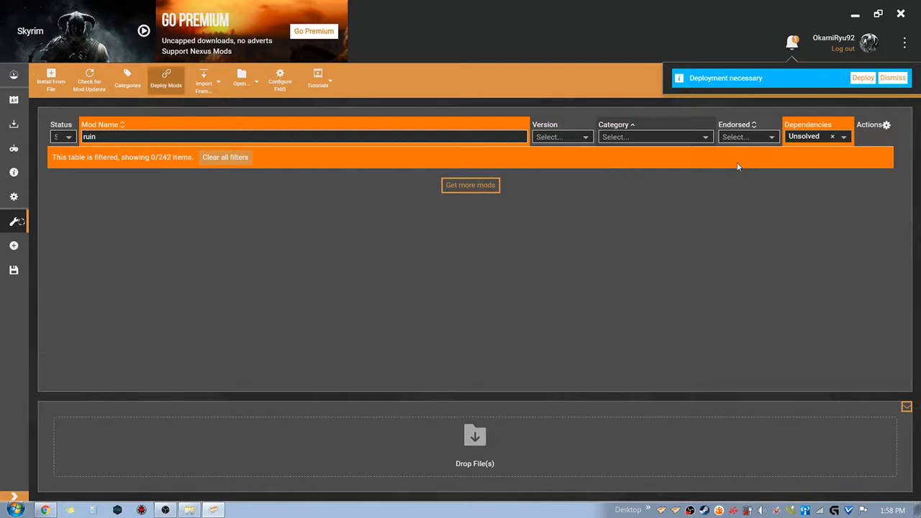
pyautogui.click(216, 158)
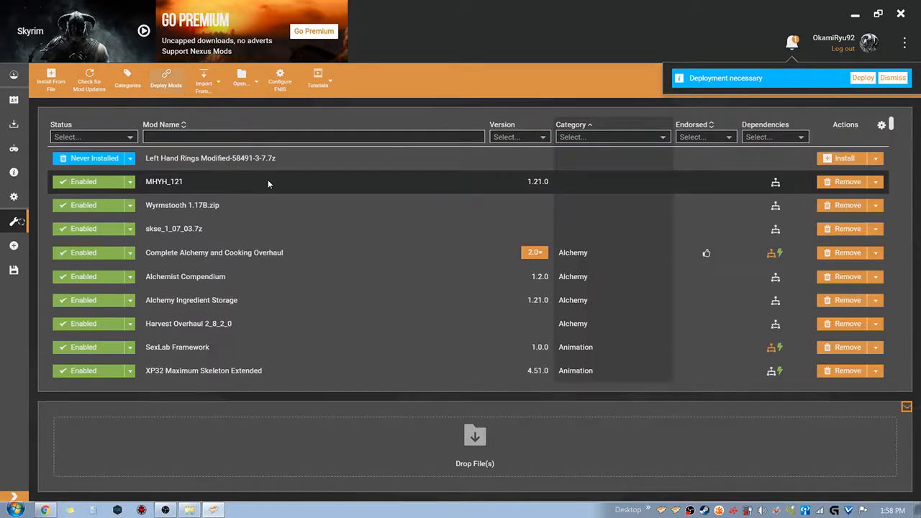
pyautogui.click(863, 78)
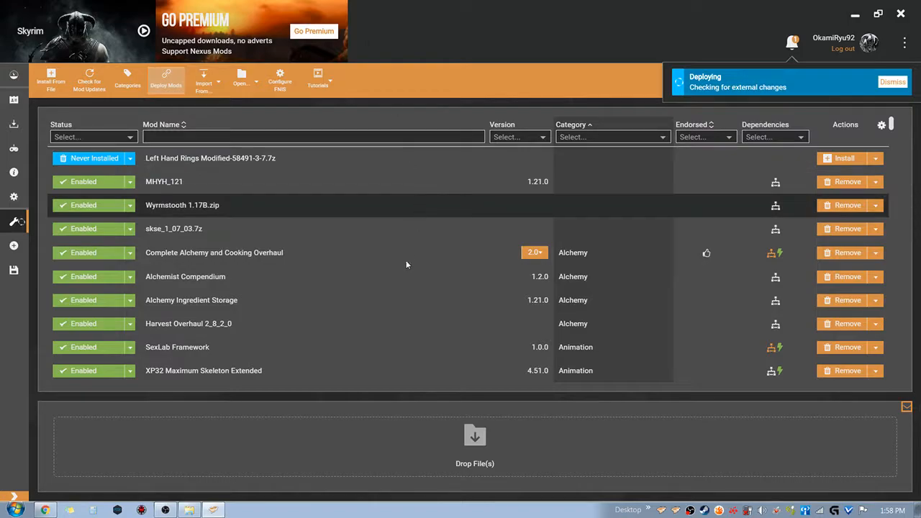
# Install Left Hand Rings Modified with the Static Mesh Improvement Mod models and textures, and enable the mod with all its plugins
pyautogui.click(103, 159)
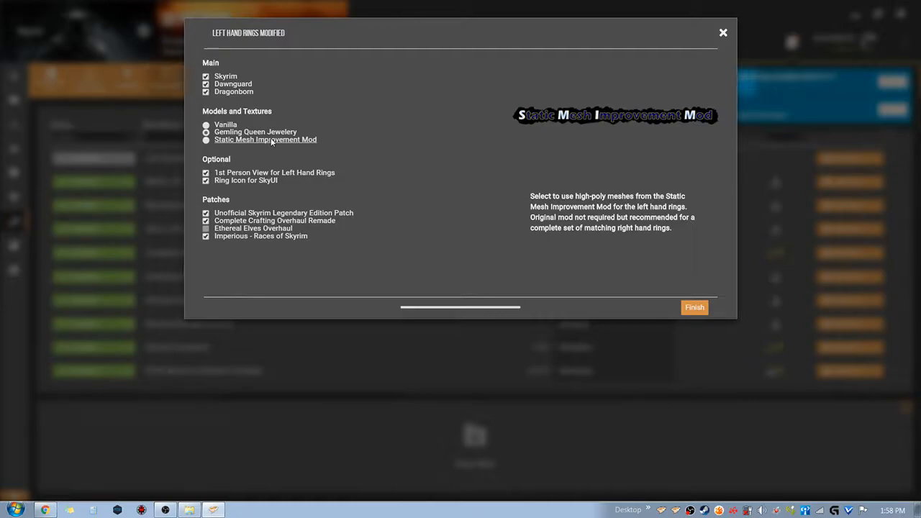
pyautogui.click(270, 142)
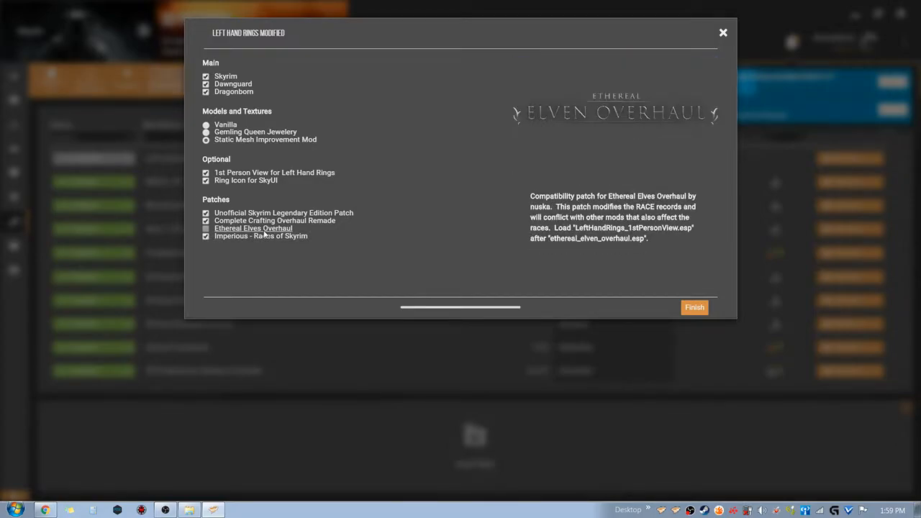
pyautogui.click(695, 308)
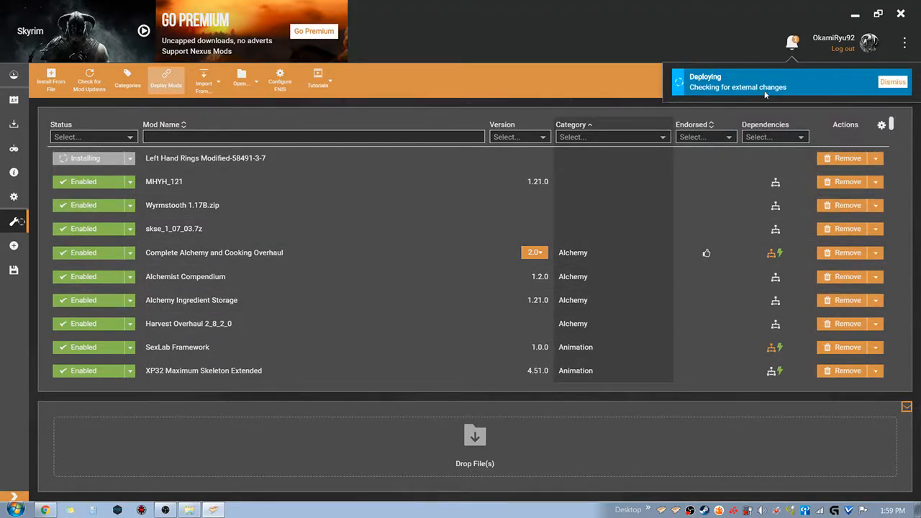
pyautogui.click(866, 78)
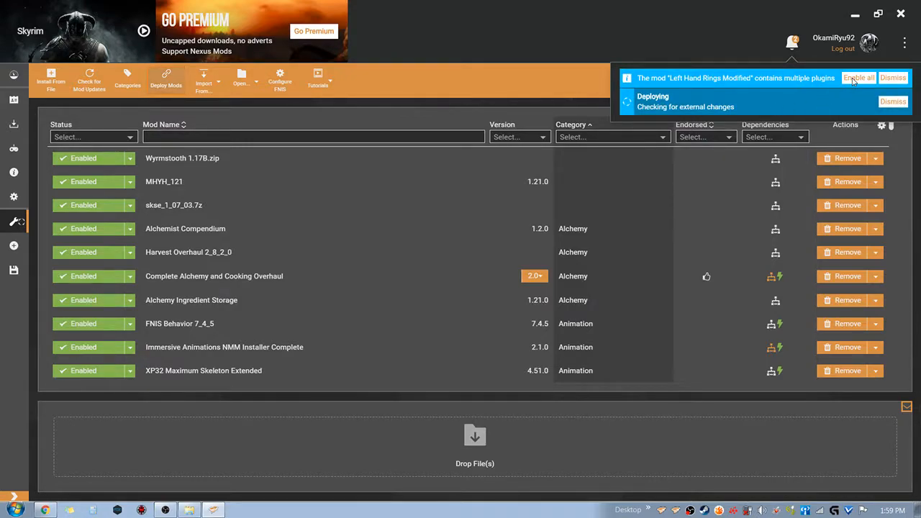
pyautogui.click(855, 79)
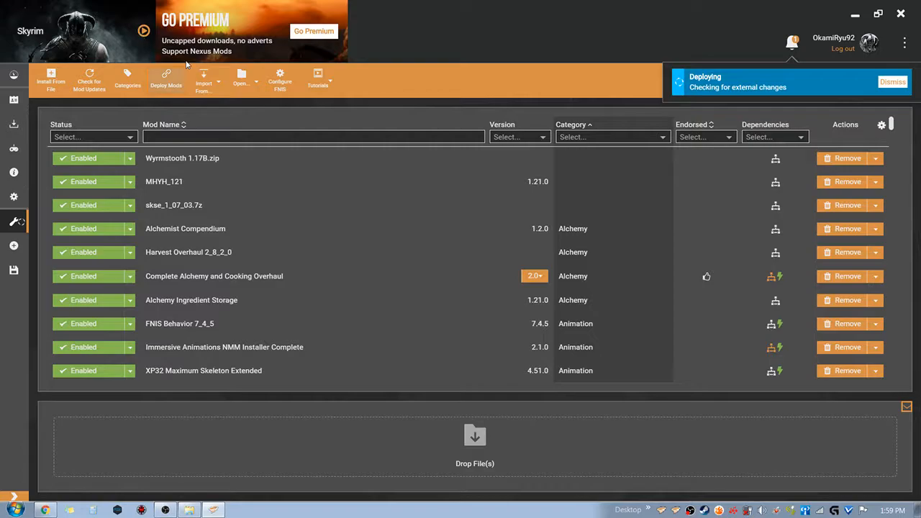
pyautogui.rightClick(705, 510)
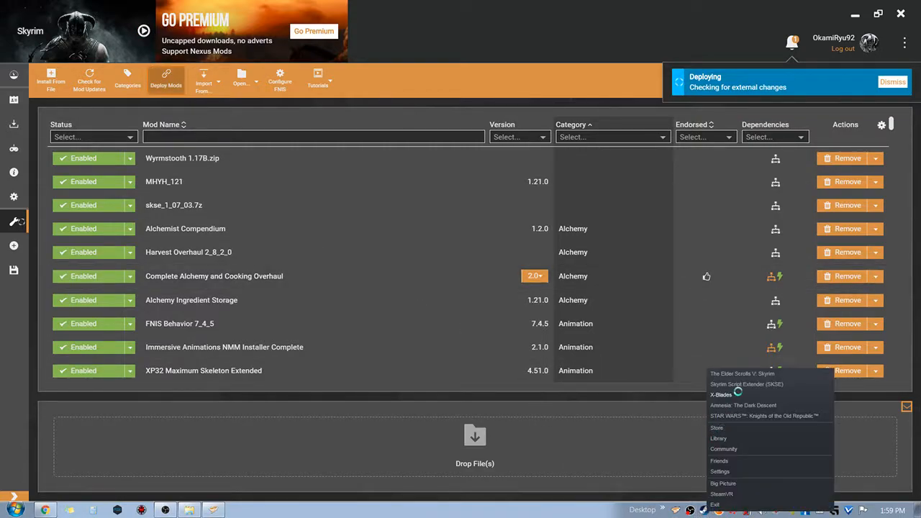
pyautogui.click(614, 5)
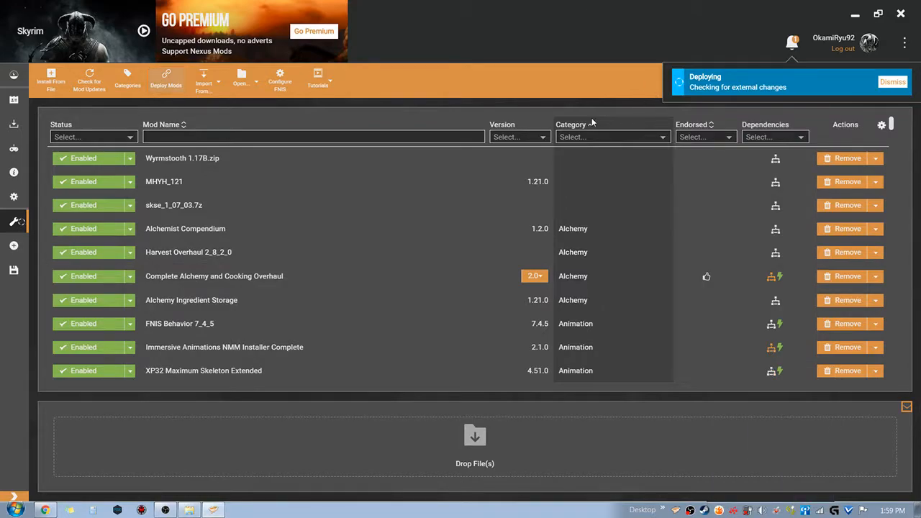